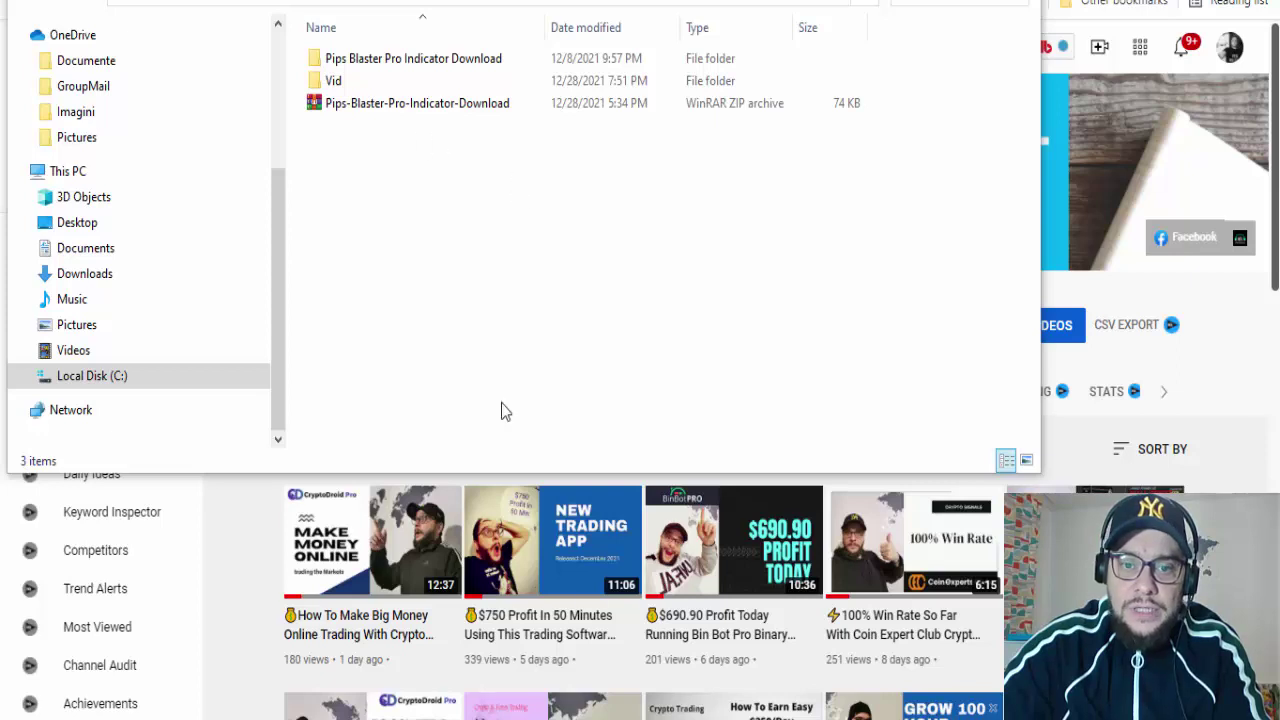
Open the Pips Blaster Pro Indicator Download folder and look inside its Indicators folder
{"action": "mouse_move", "coordinate": [620, 716]}
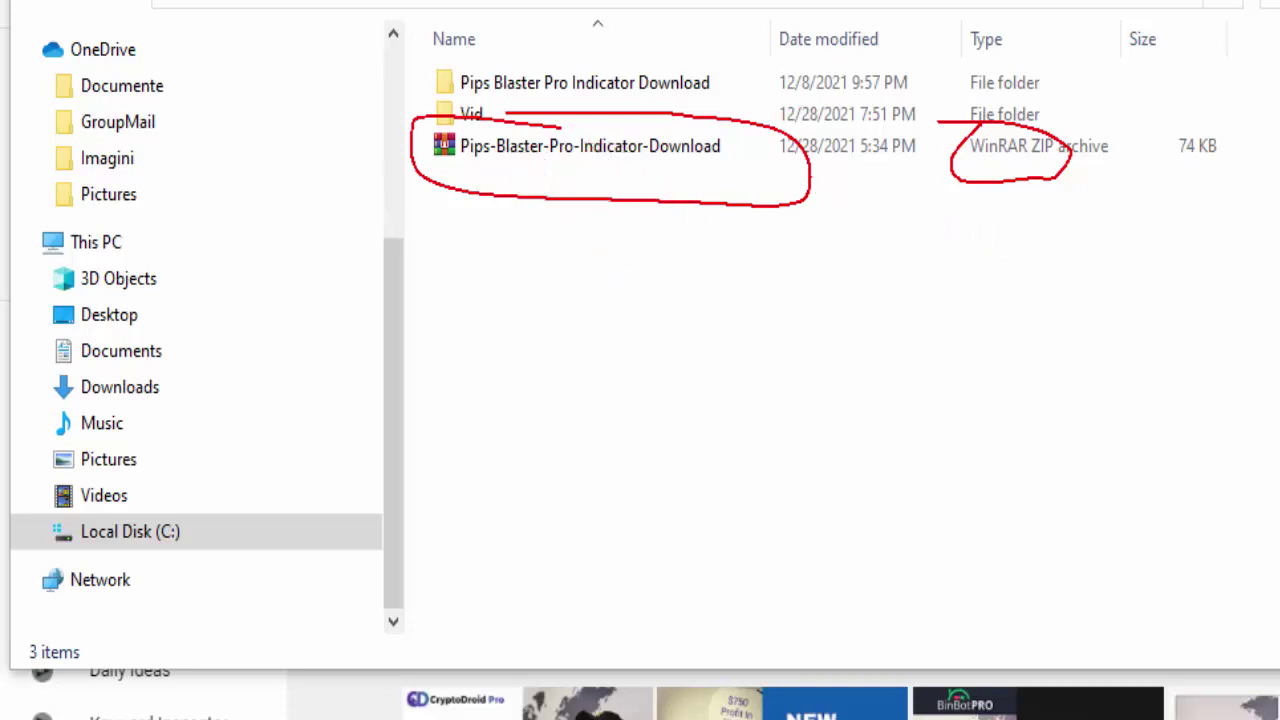
{"action": "left_click", "coordinate": [539, 87]}
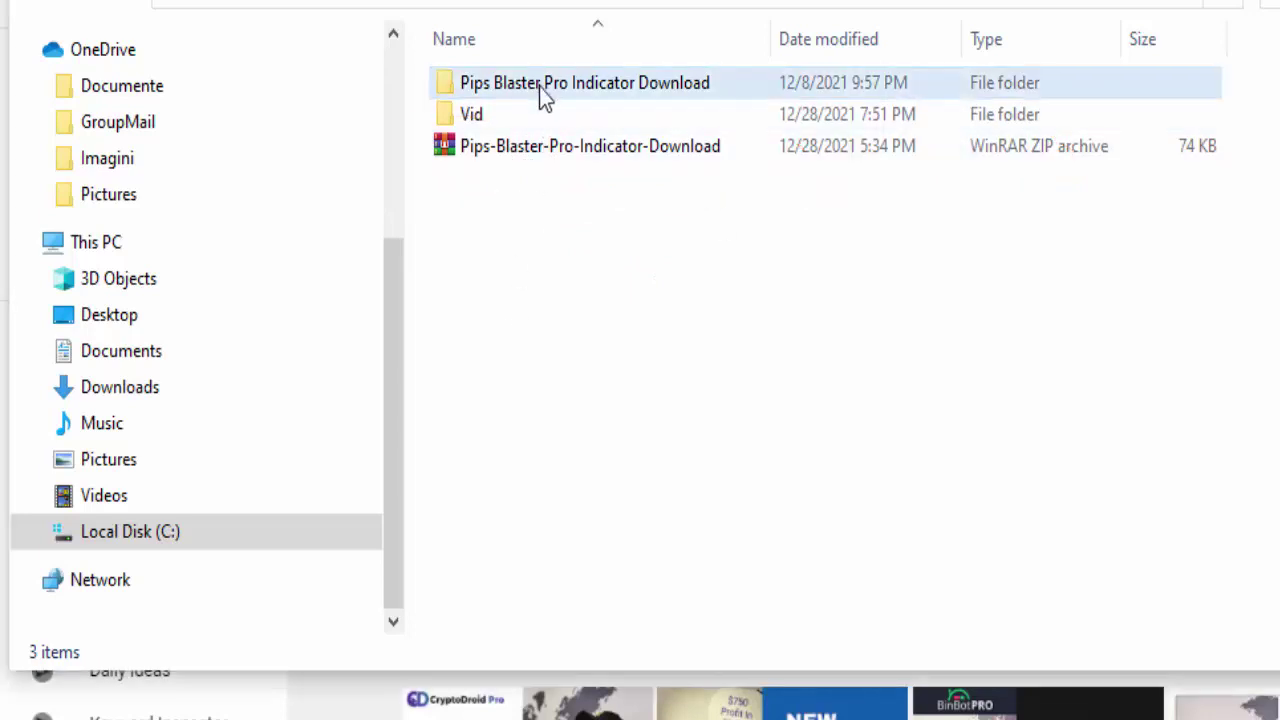
{"action": "left_click", "coordinate": [509, 165]}
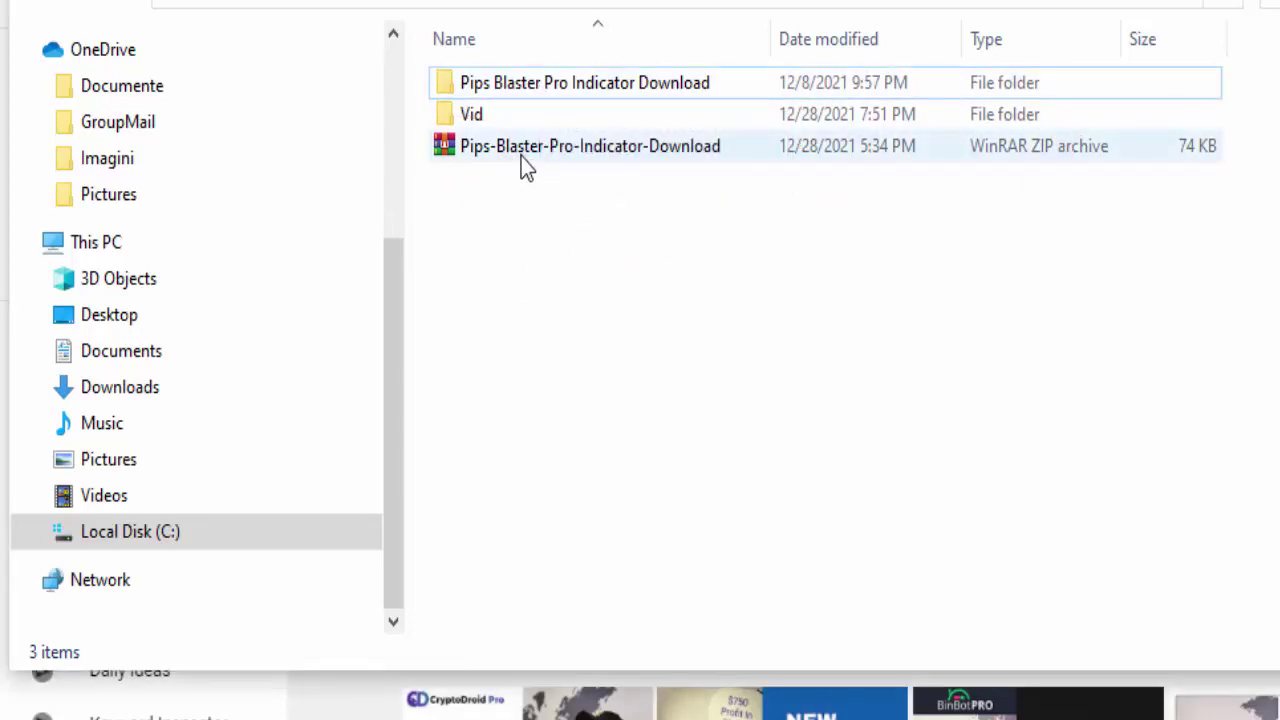
{"action": "left_click", "coordinate": [477, 88]}
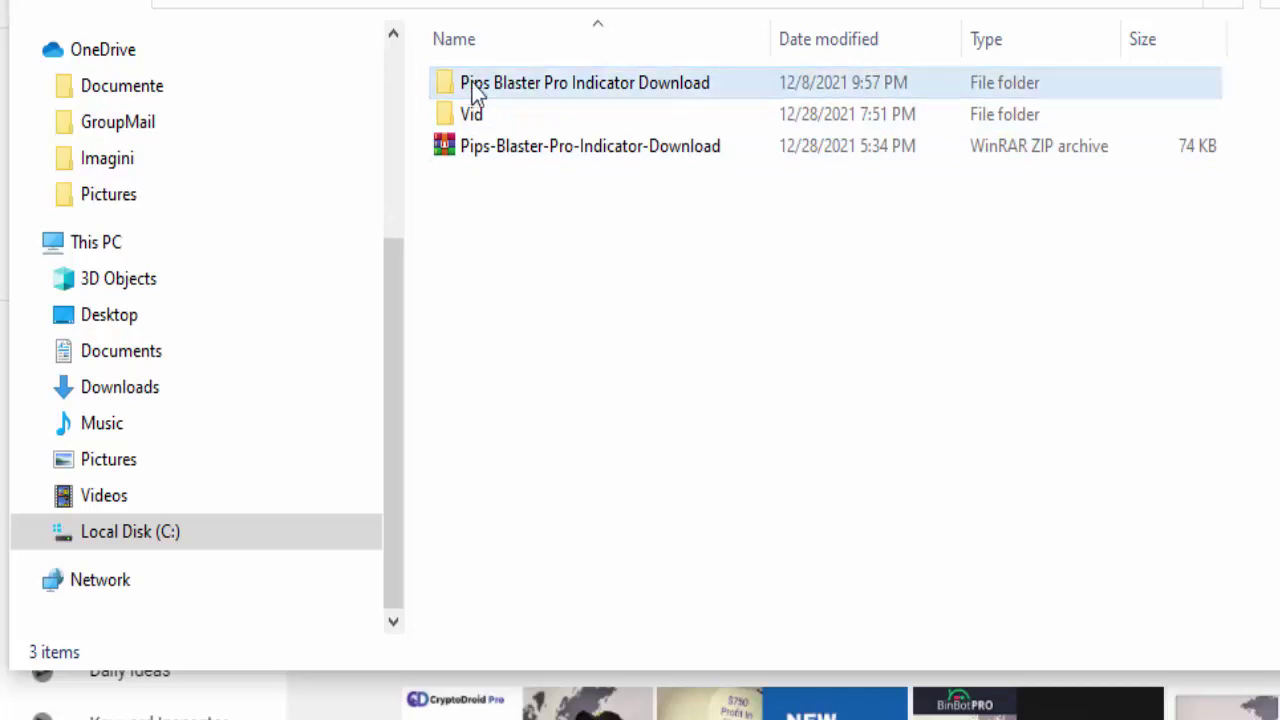
{"action": "double_click", "coordinate": [600, 84]}
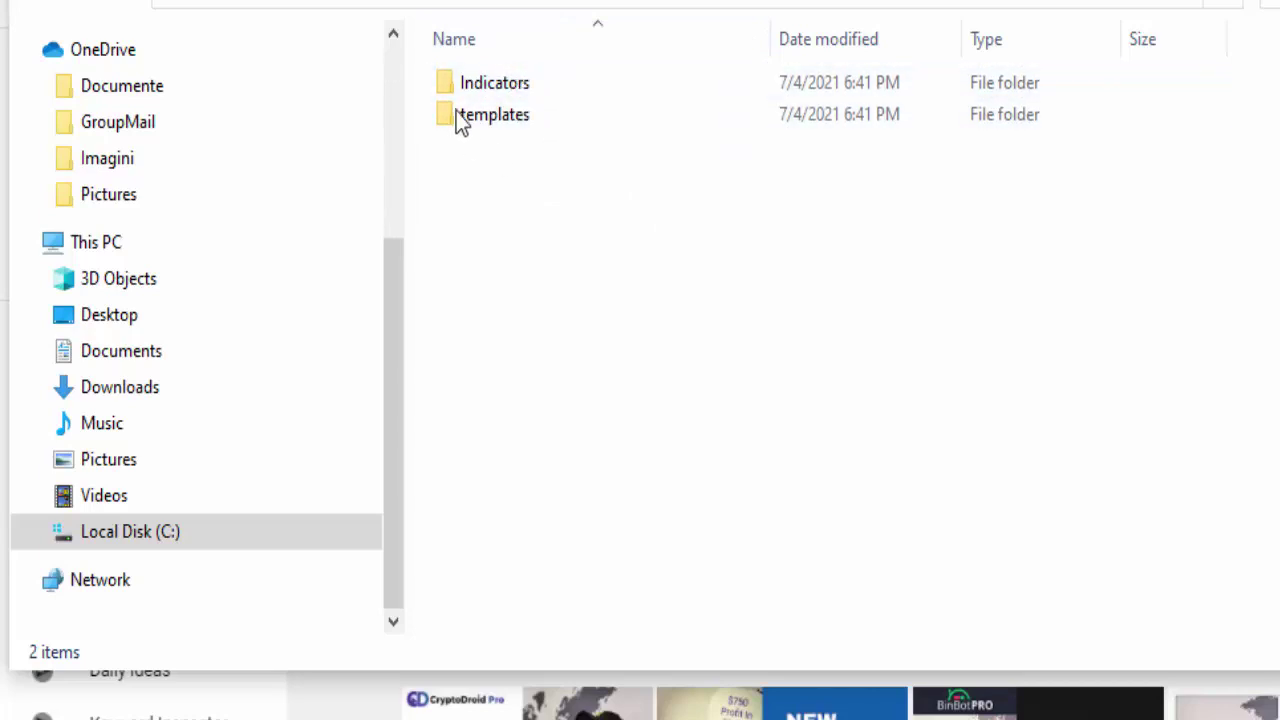
{"action": "double_click", "coordinate": [513, 90]}
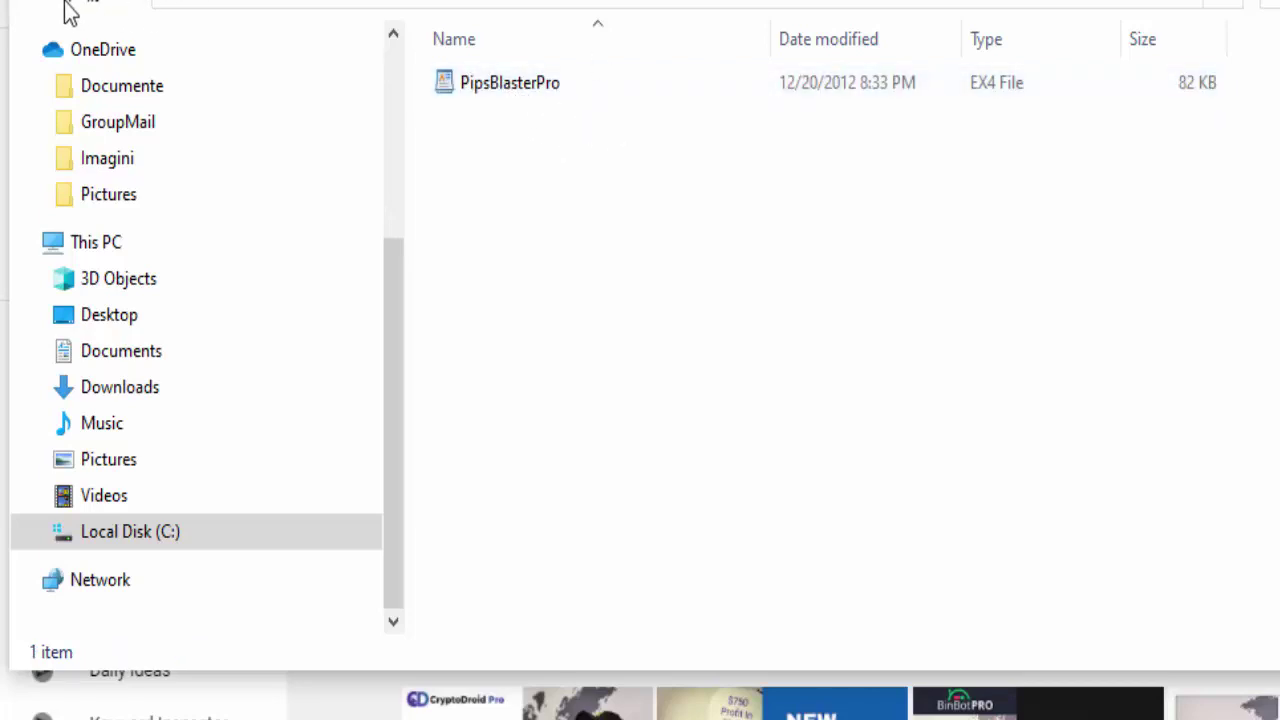
Copy the Indicators folder and switch back to the MetaTrader 4 EURUSD chart
{"action": "left_click", "coordinate": [33, 3]}
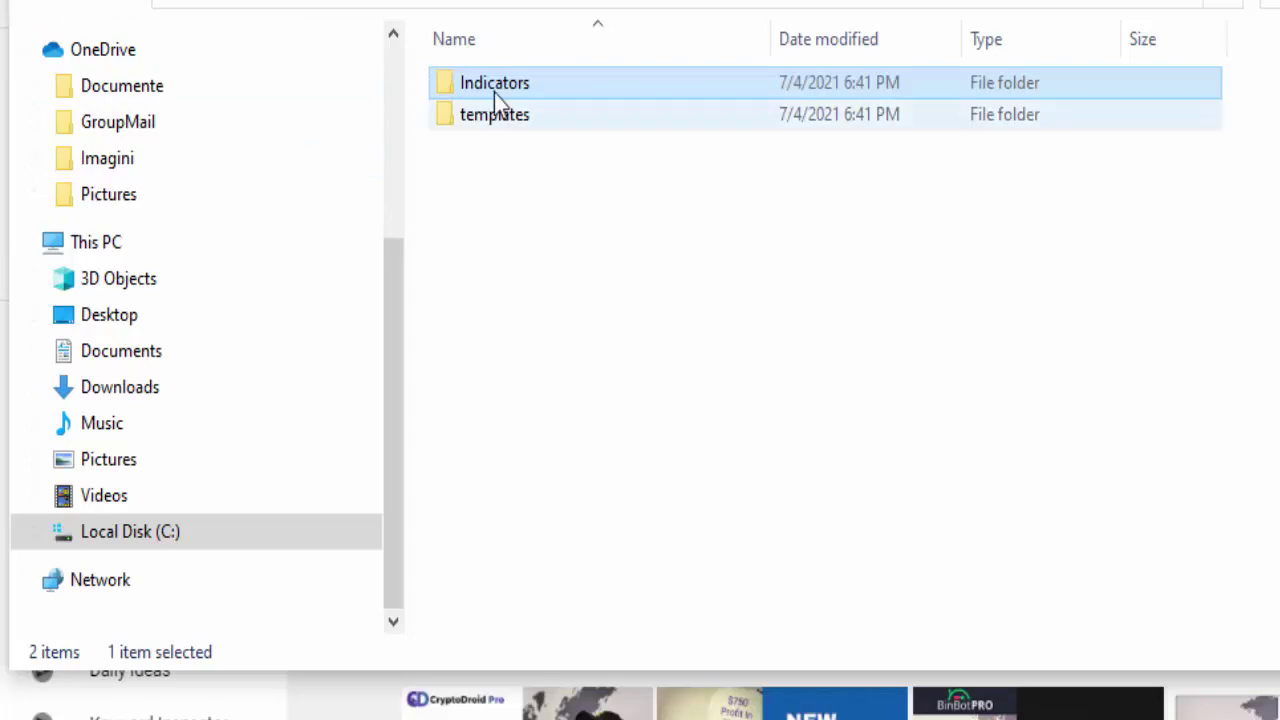
{"action": "right_click", "coordinate": [502, 79]}
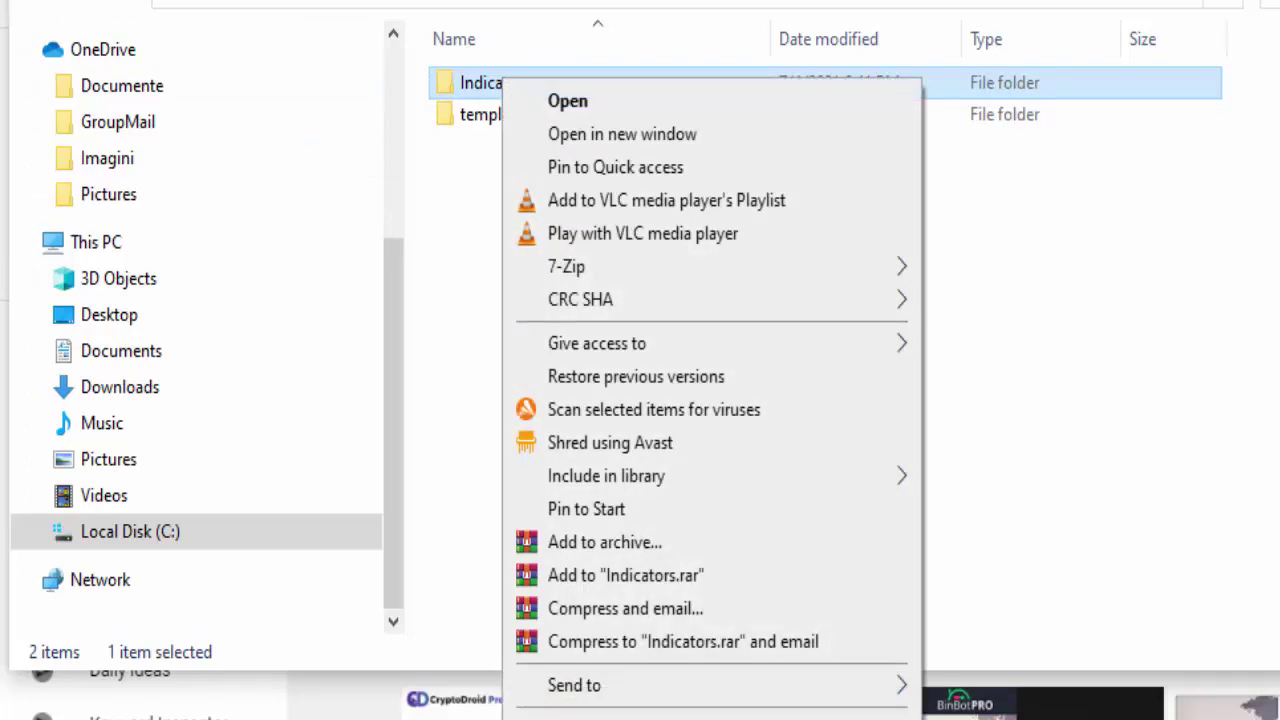
{"action": "key", "text": "Escape"}
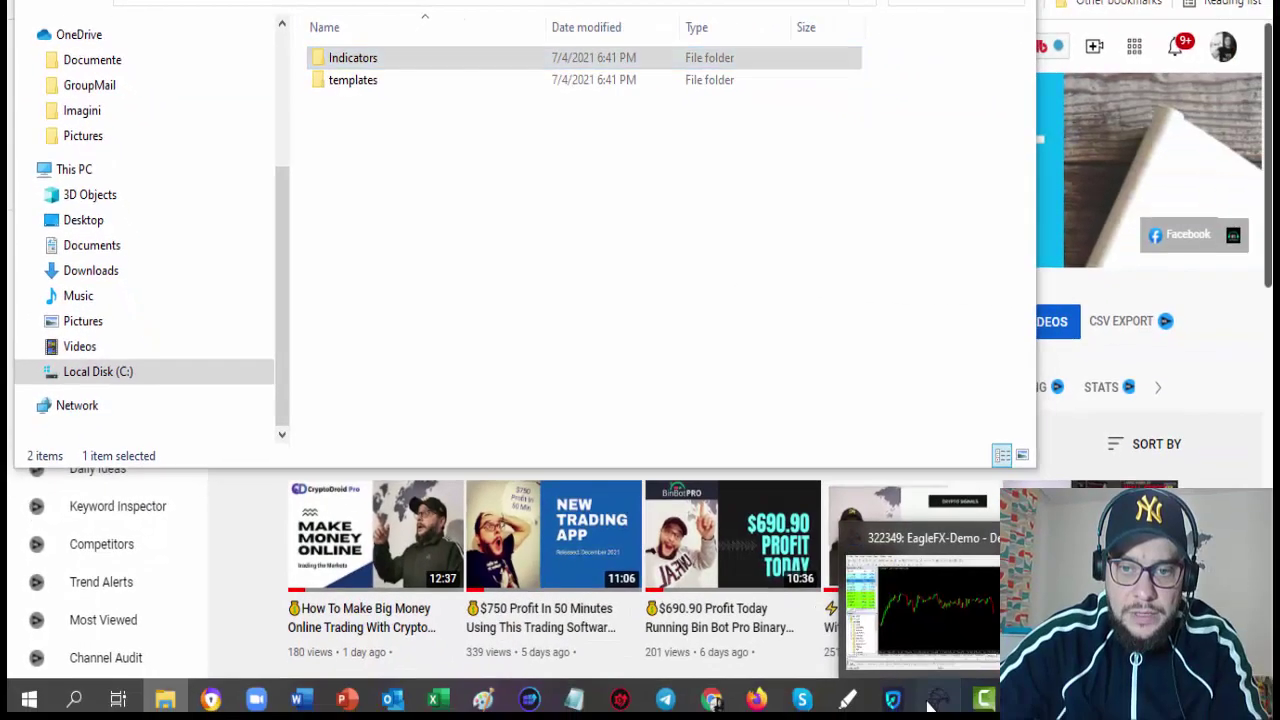
{"action": "left_click", "coordinate": [930, 705]}
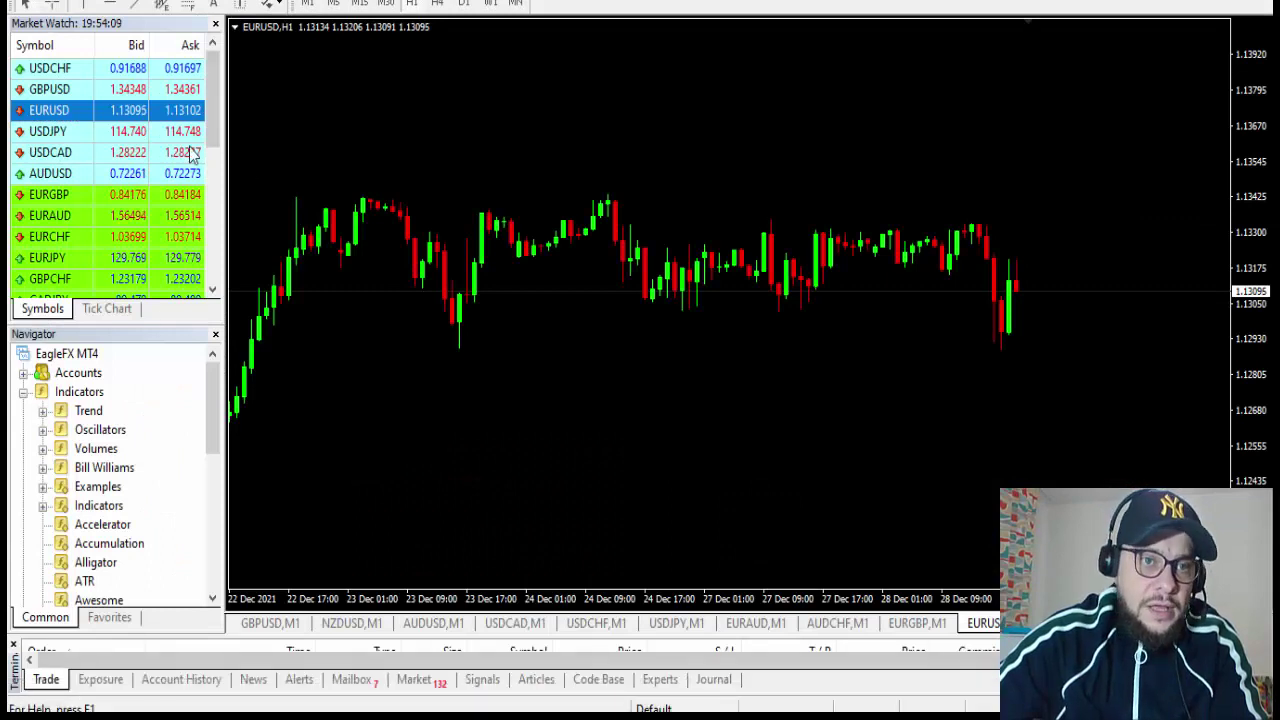
Paste the copied folder into the data folder's MQL4\Indicators, leaving 44 items, and close Explorer
{"action": "key", "text": "alt+f"}
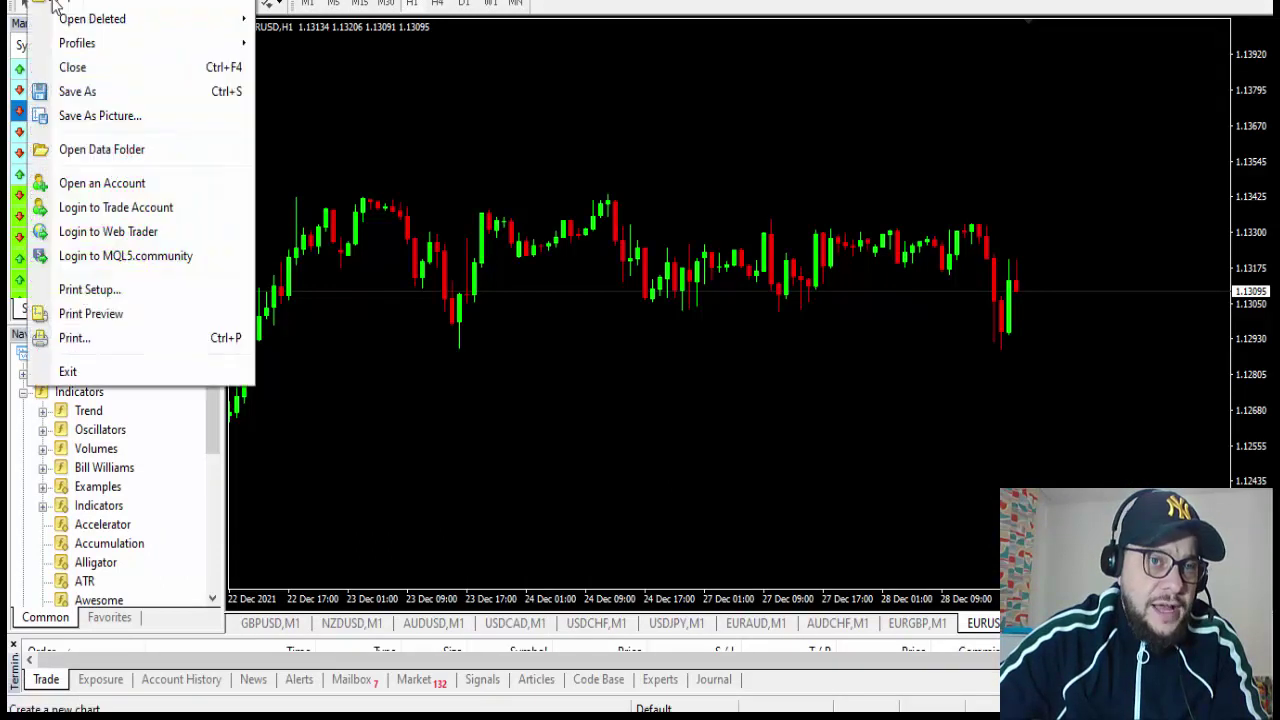
{"action": "left_click", "coordinate": [114, 149]}
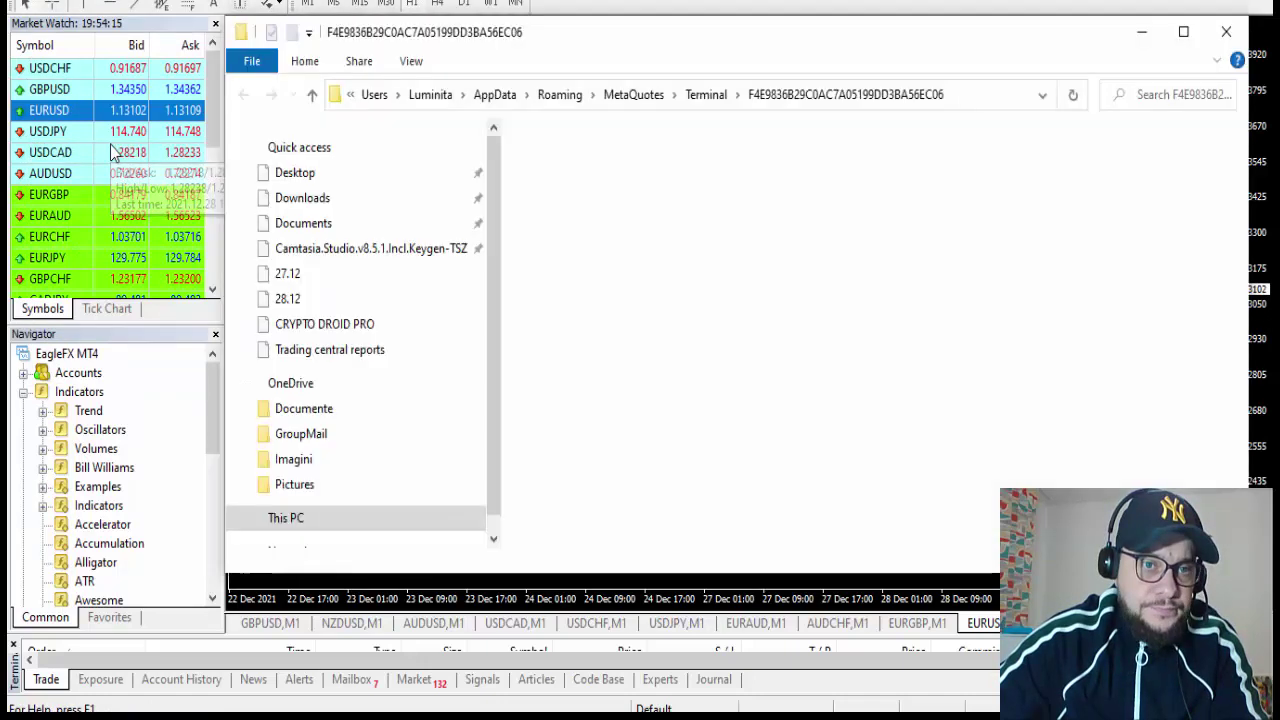
{"action": "scroll", "coordinate": [300, 290], "scroll_direction": "down", "scroll_amount": 3}
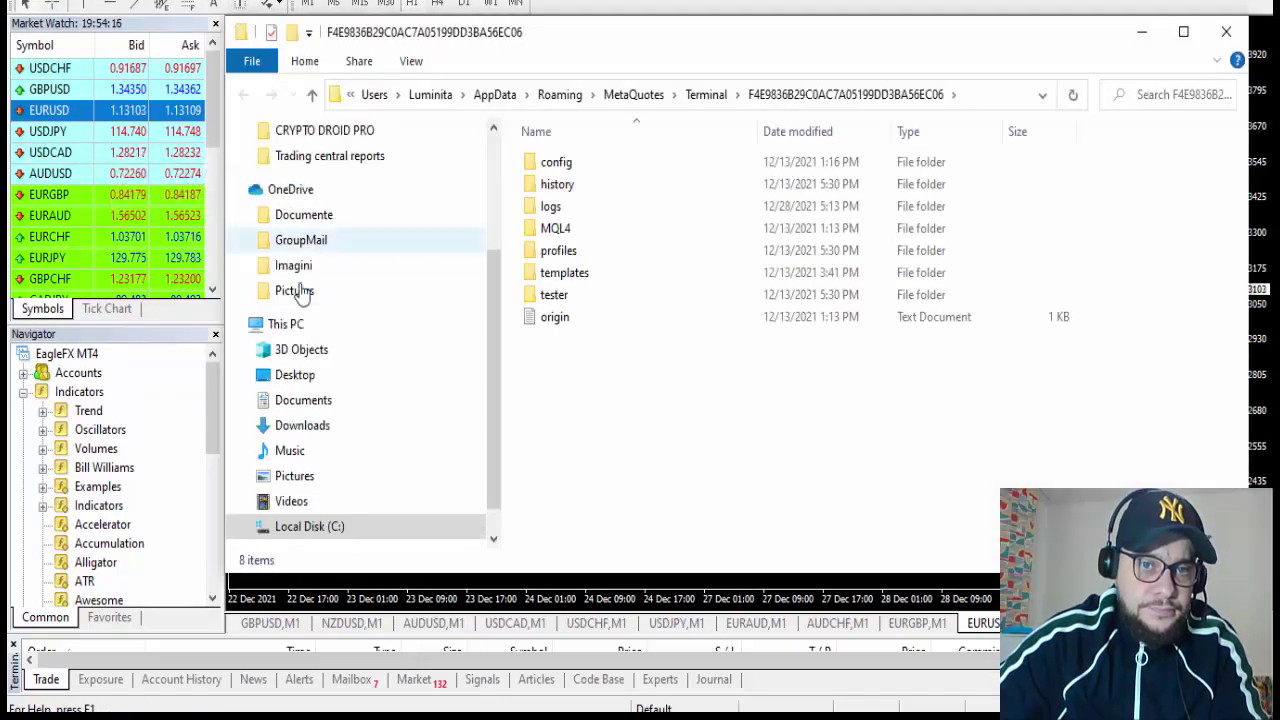
{"action": "double_click", "coordinate": [556, 228]}
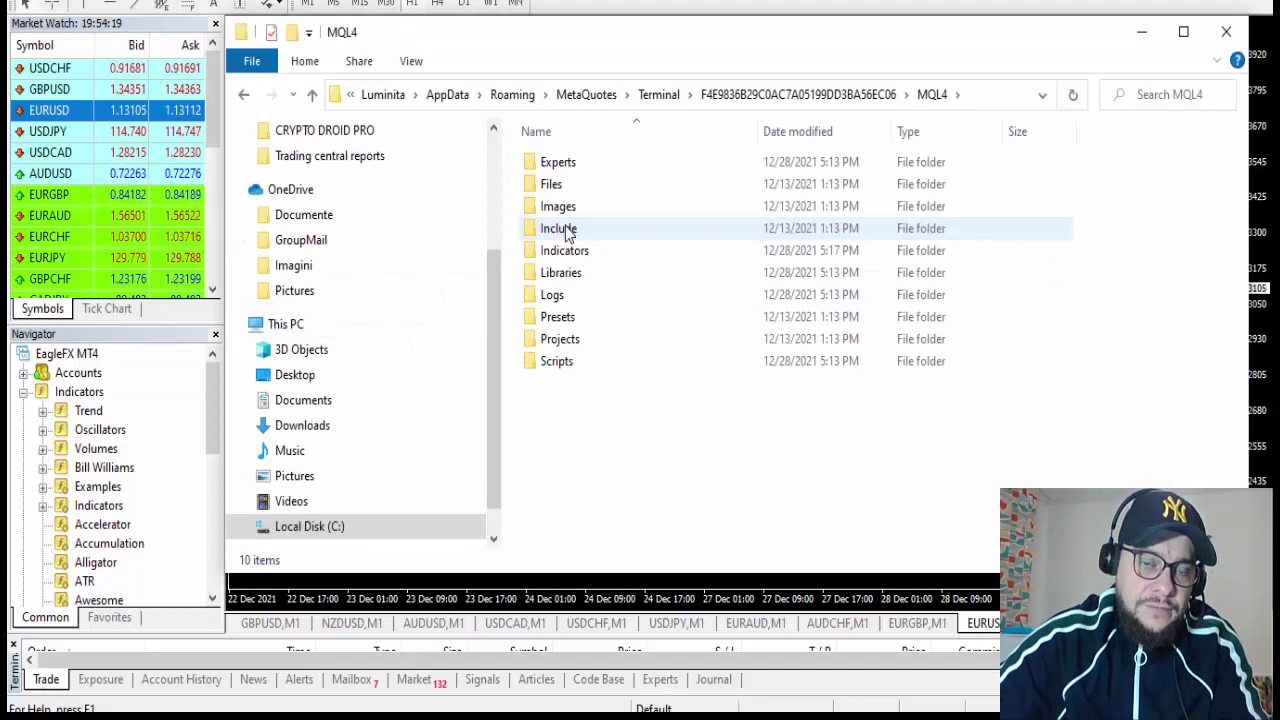
{"action": "double_click", "coordinate": [573, 254]}
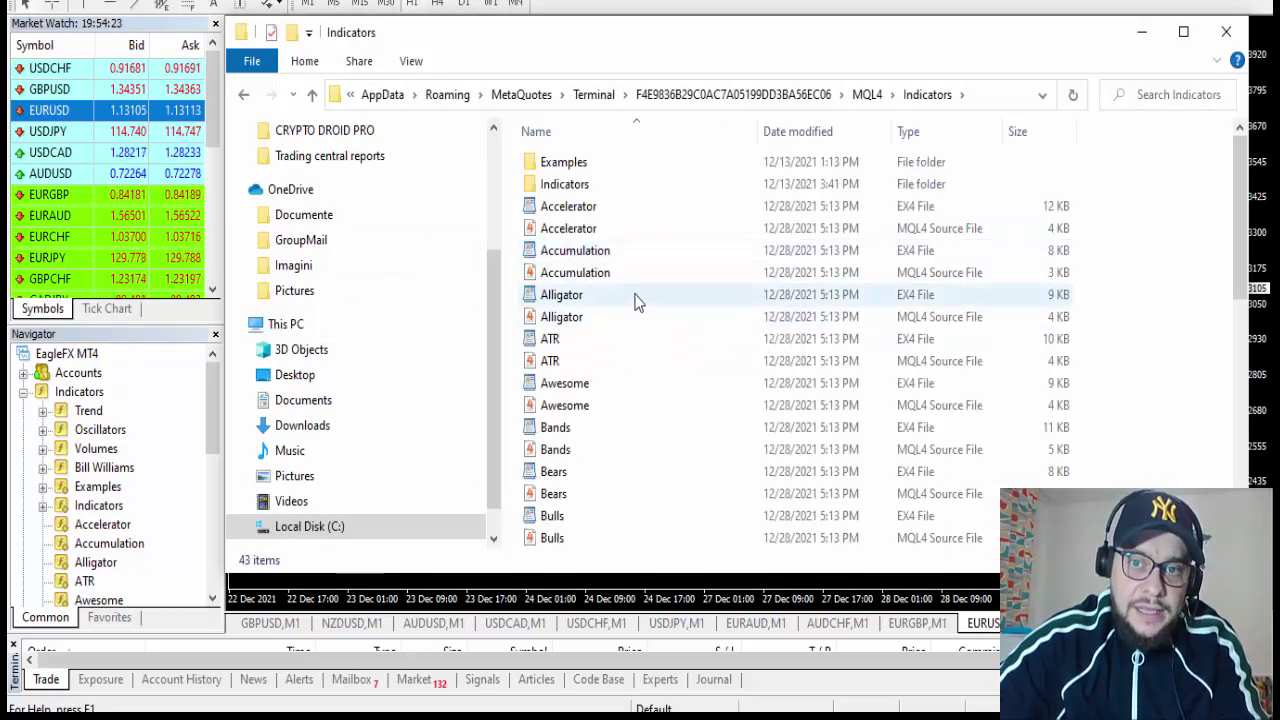
{"action": "right_click", "coordinate": [640, 333]}
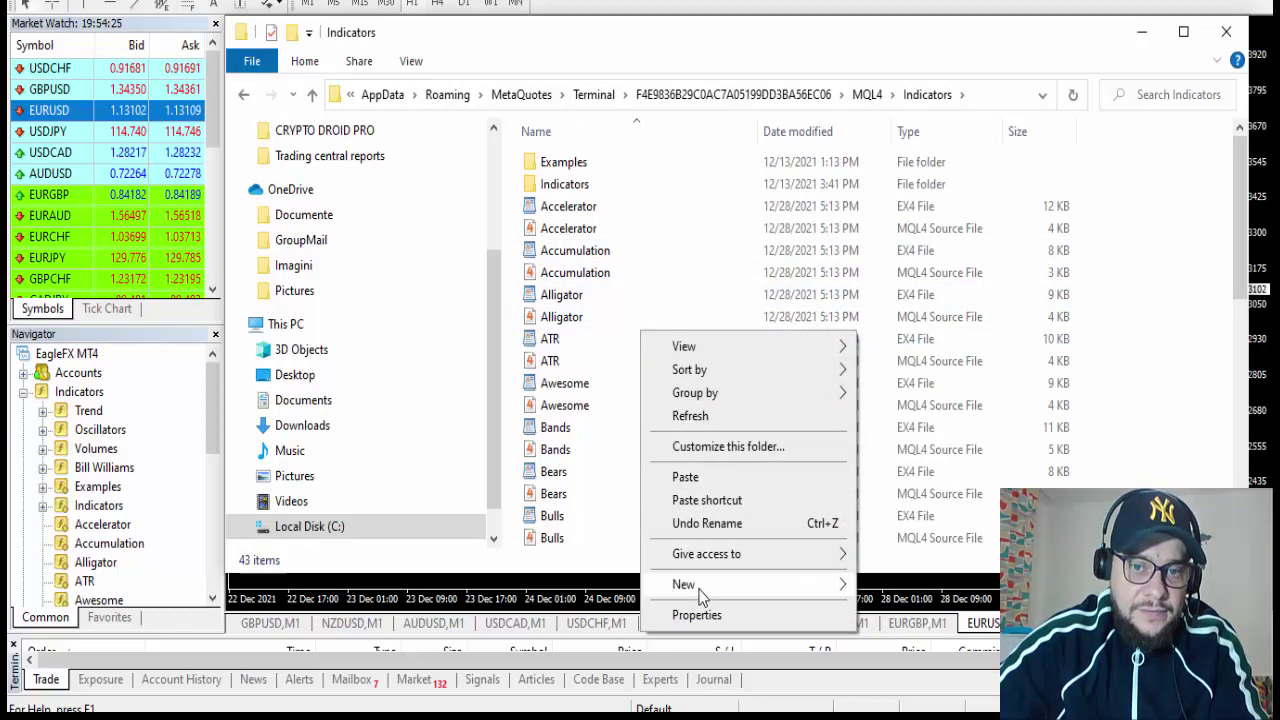
{"action": "left_click", "coordinate": [686, 477]}
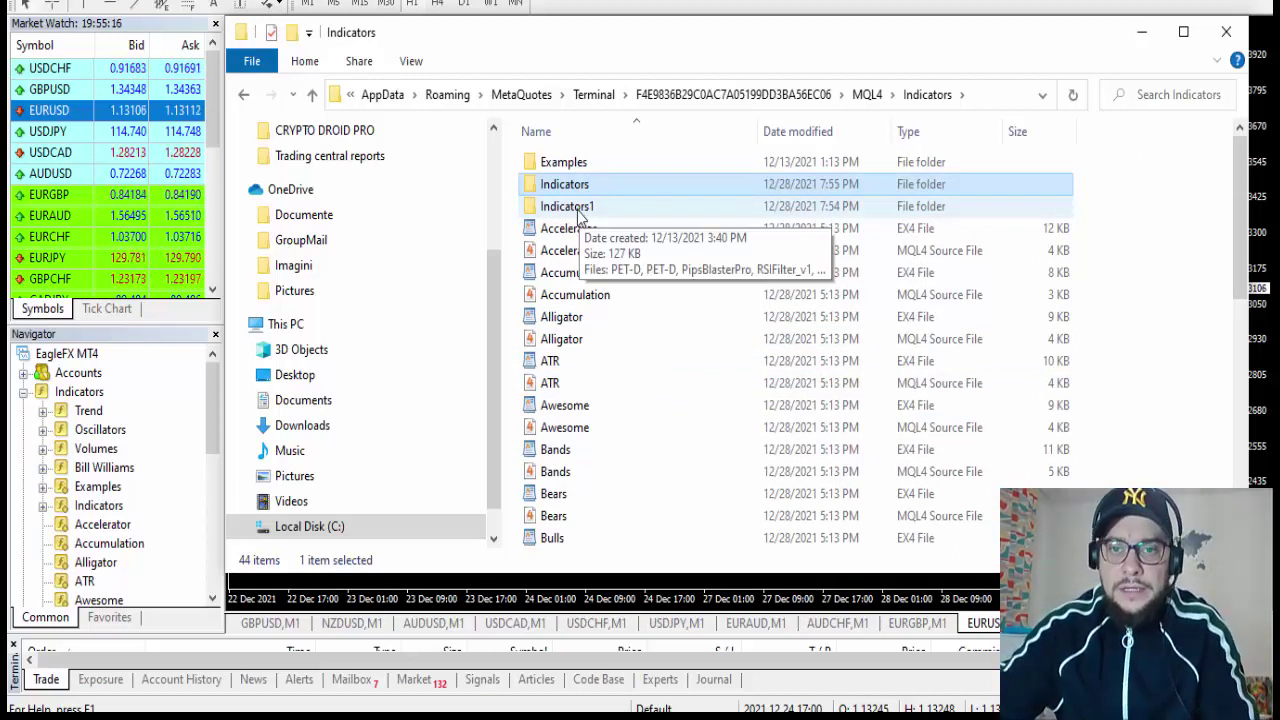
{"action": "left_click", "coordinate": [1225, 35]}
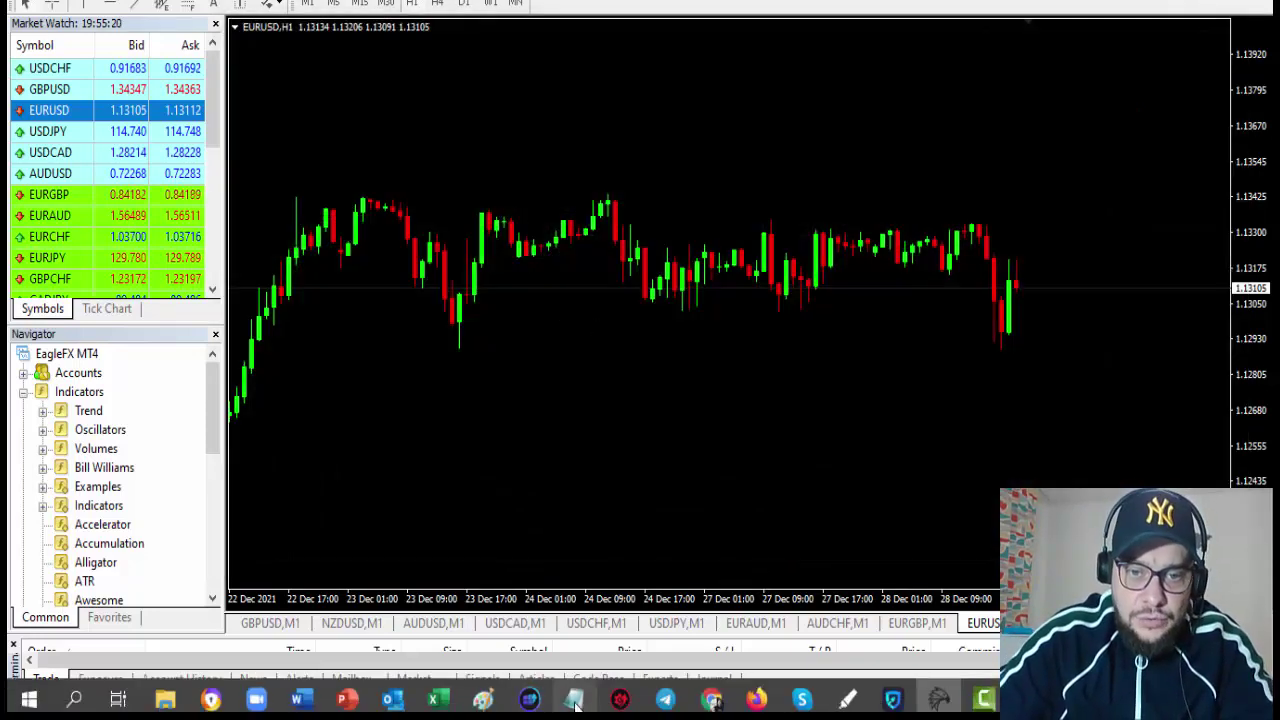
Copy PipBlaster-pro.tpl from the download's templates folder
{"action": "mouse_move", "coordinate": [713, 700]}
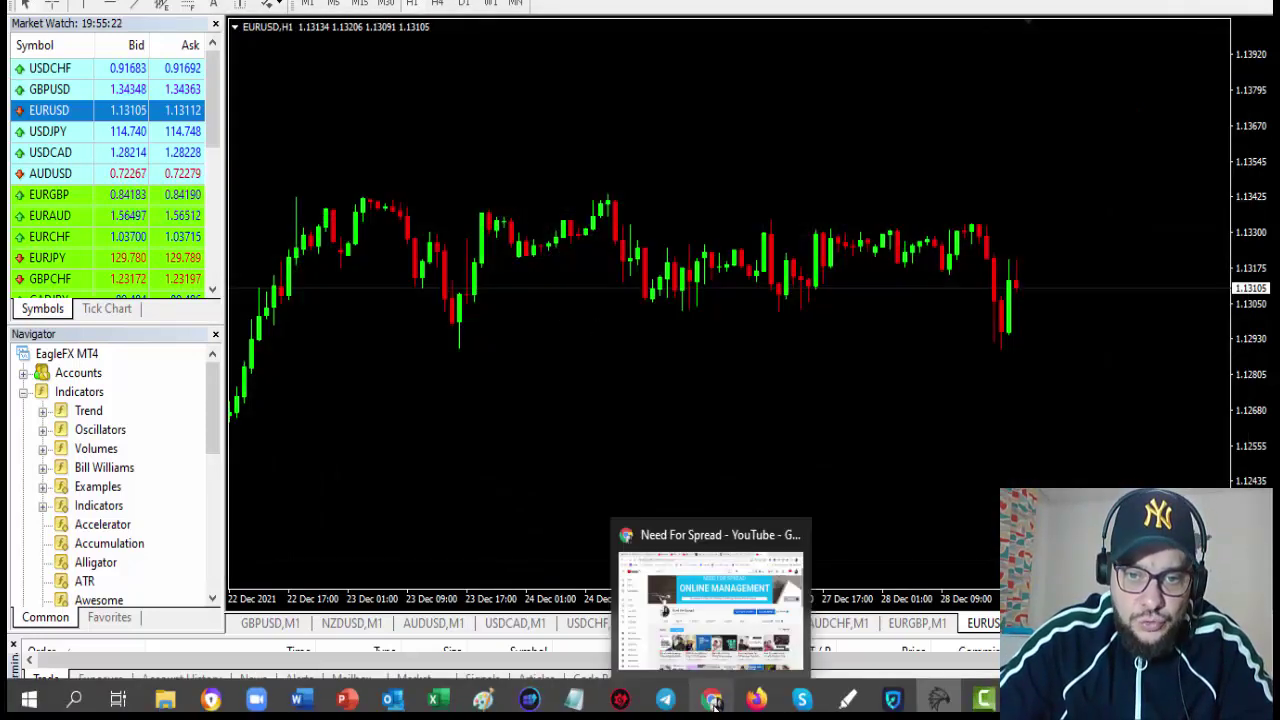
{"action": "left_click", "coordinate": [165, 700]}
{"action": "double_click", "coordinate": [352, 82]}
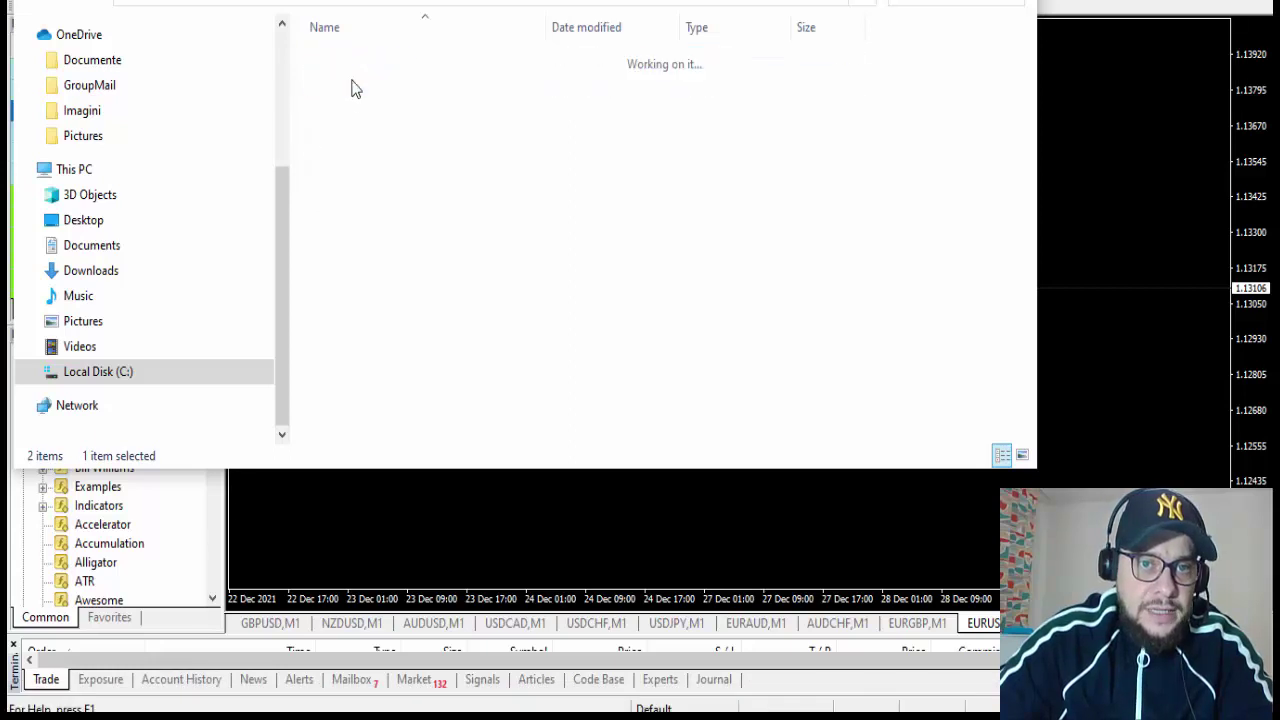
{"action": "left_click", "coordinate": [359, 57]}
{"action": "right_click", "coordinate": [359, 57]}
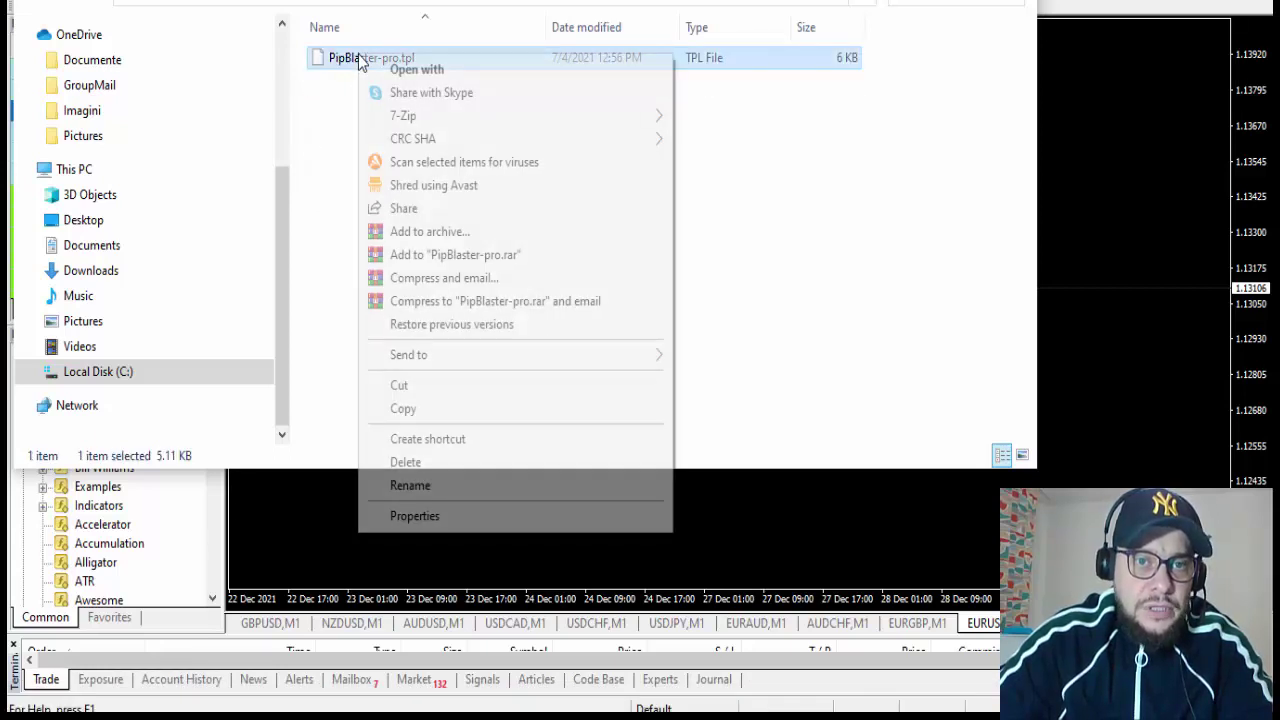
{"action": "left_click", "coordinate": [424, 408]}
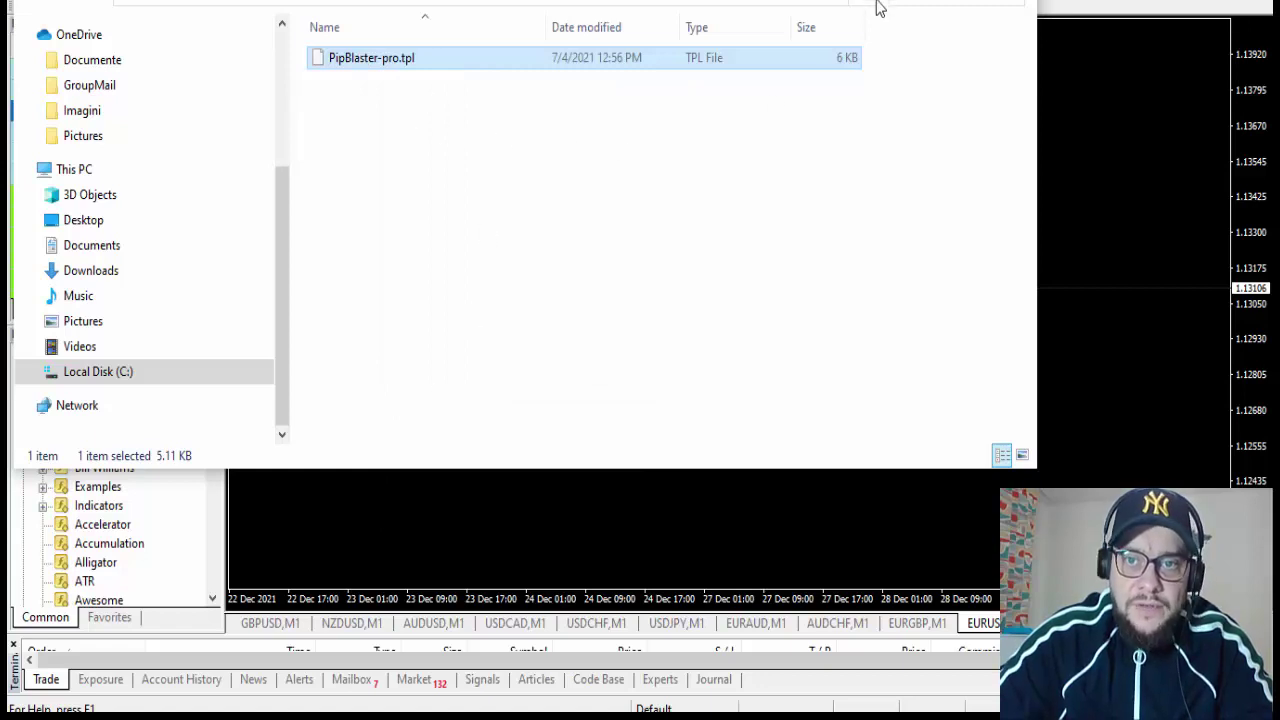
Paste PipBlaster-pro.tpl into MetaTrader's data-folder templates and close the Explorer window
{"action": "key", "text": "alt+Tab"}
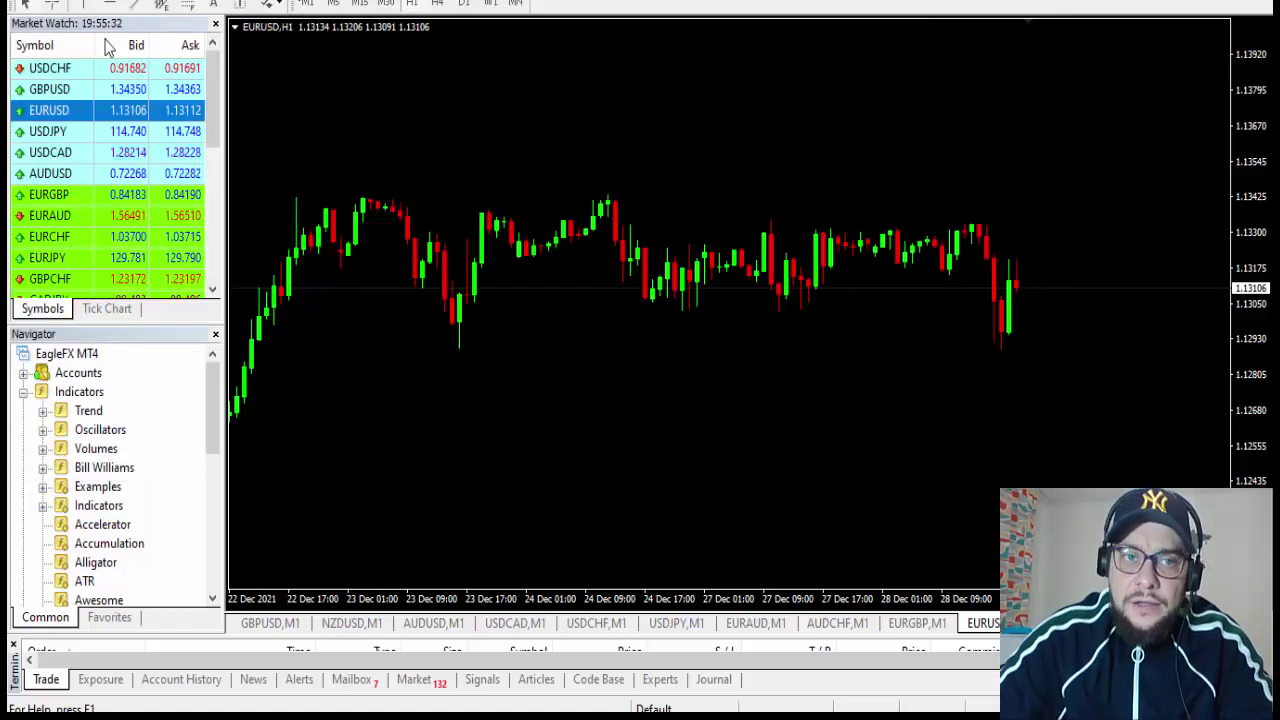
{"action": "key", "text": "alt+f"}
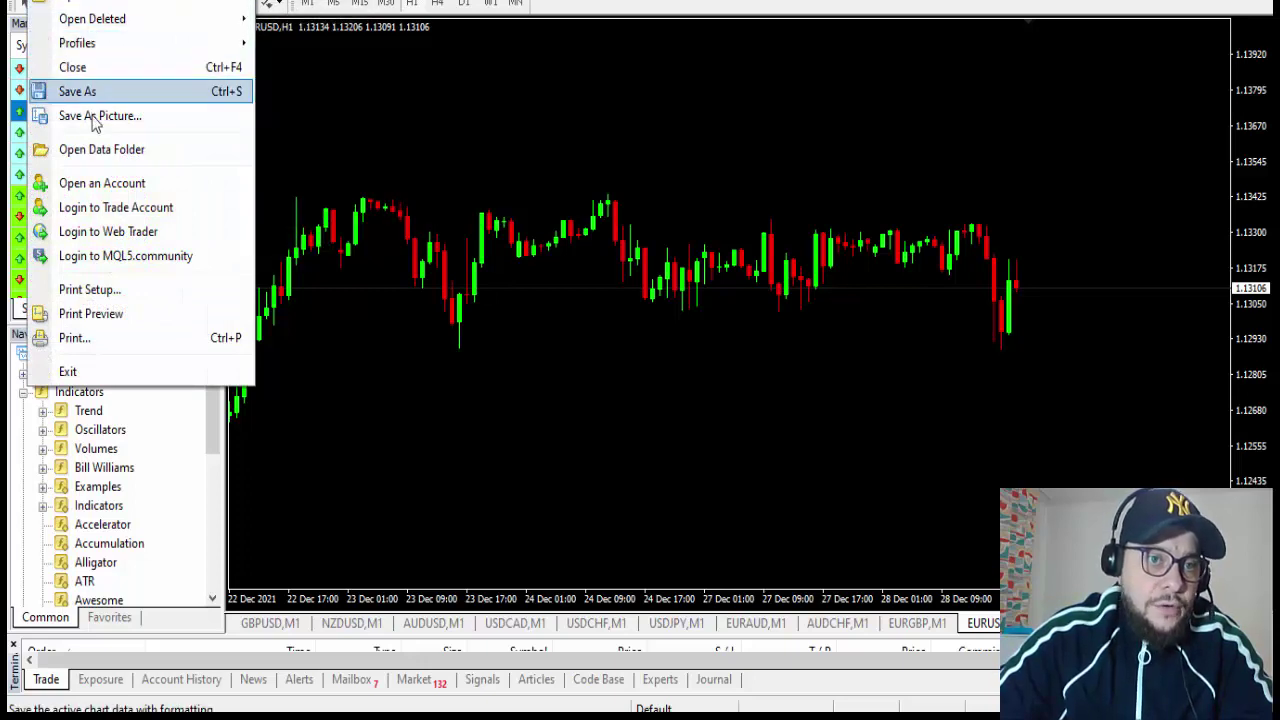
{"action": "left_click", "coordinate": [90, 152]}
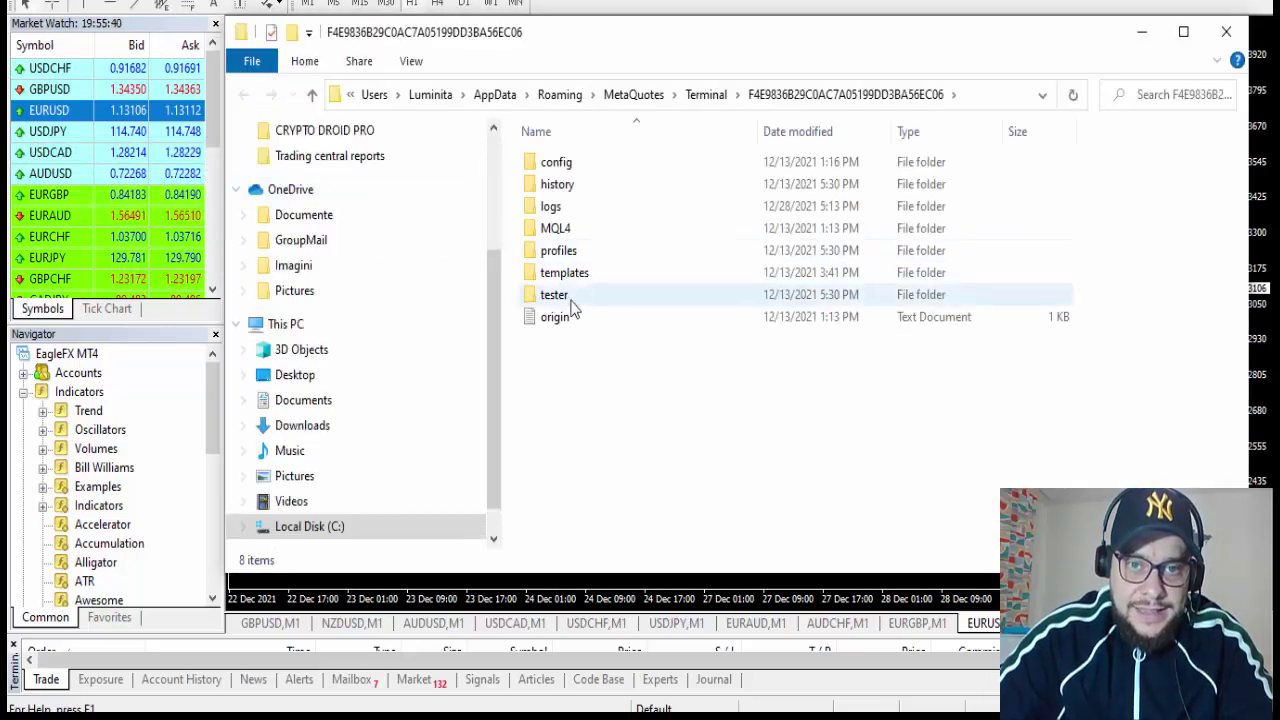
{"action": "left_click", "coordinate": [573, 278]}
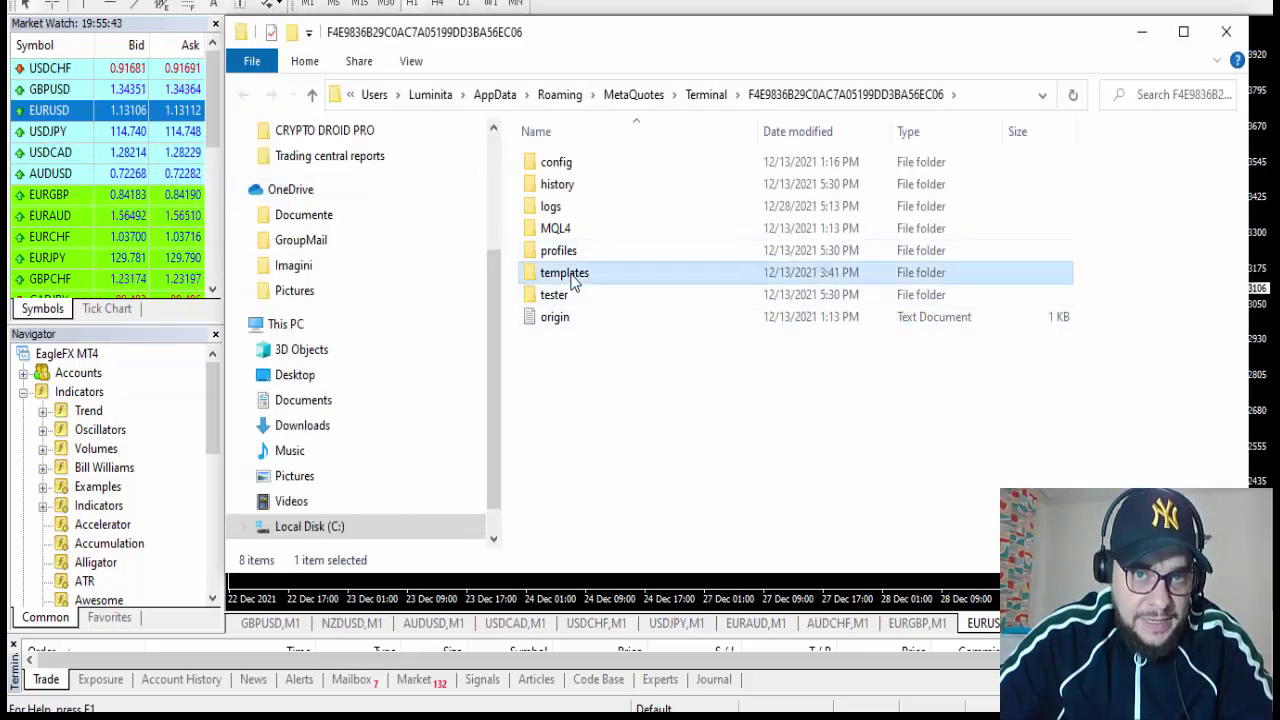
{"action": "double_click", "coordinate": [573, 278]}
{"action": "right_click", "coordinate": [636, 460]}
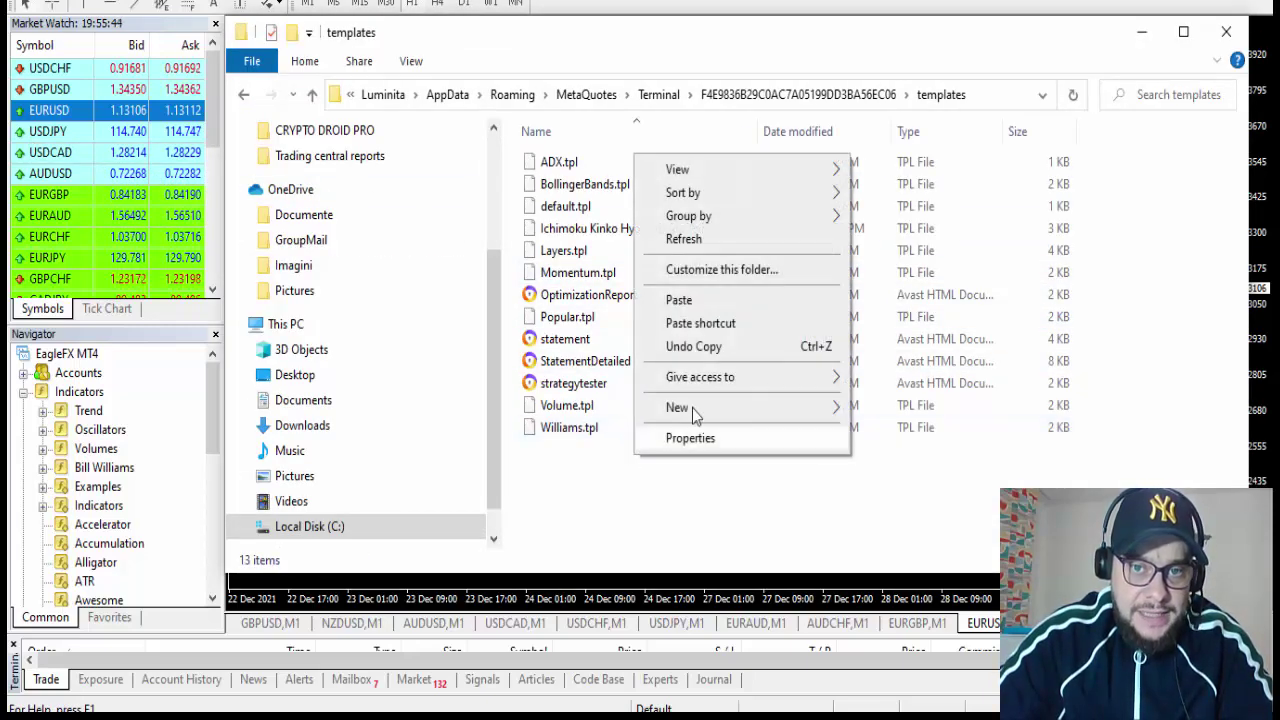
{"action": "left_click", "coordinate": [692, 303]}
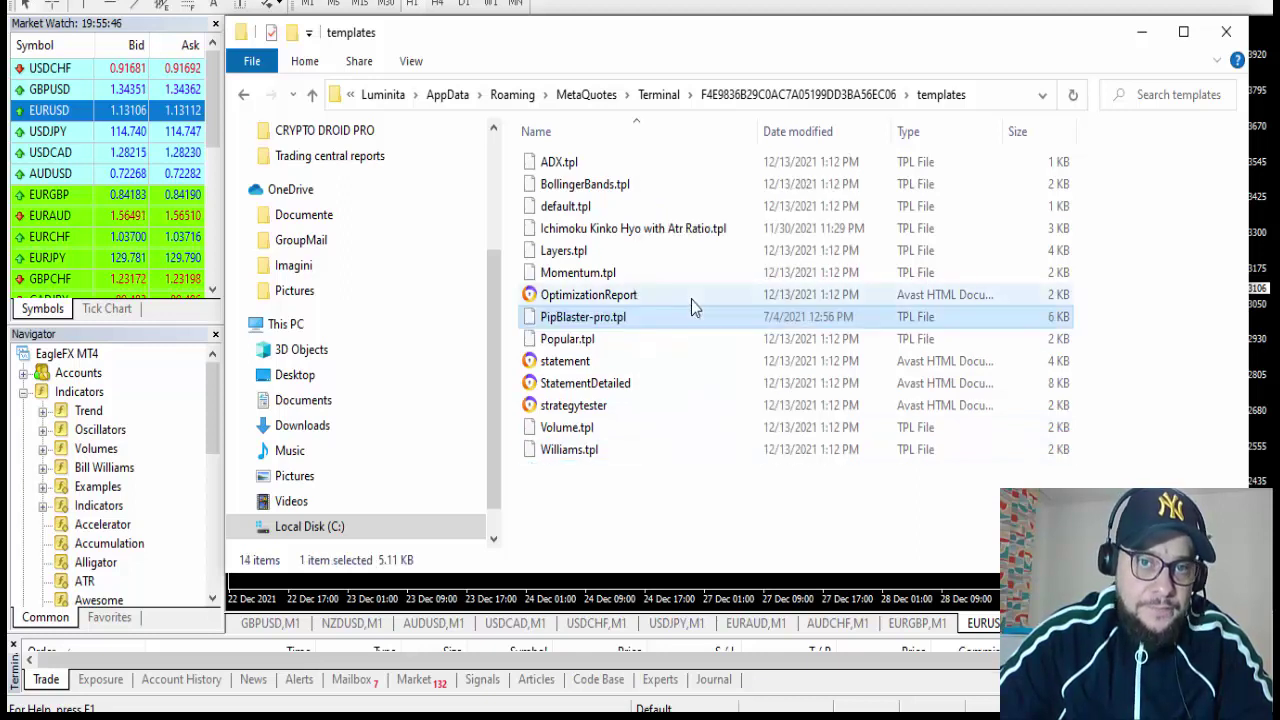
{"action": "left_click", "coordinate": [672, 485]}
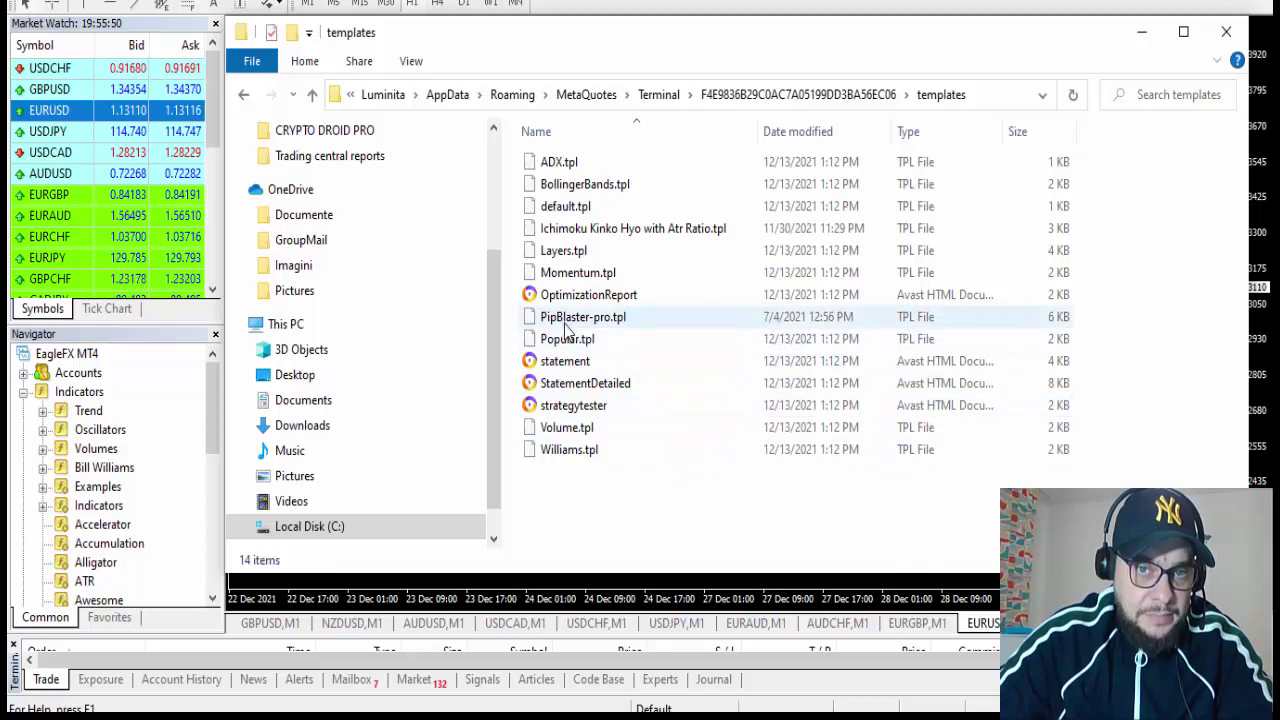
{"action": "left_click", "coordinate": [1227, 34]}
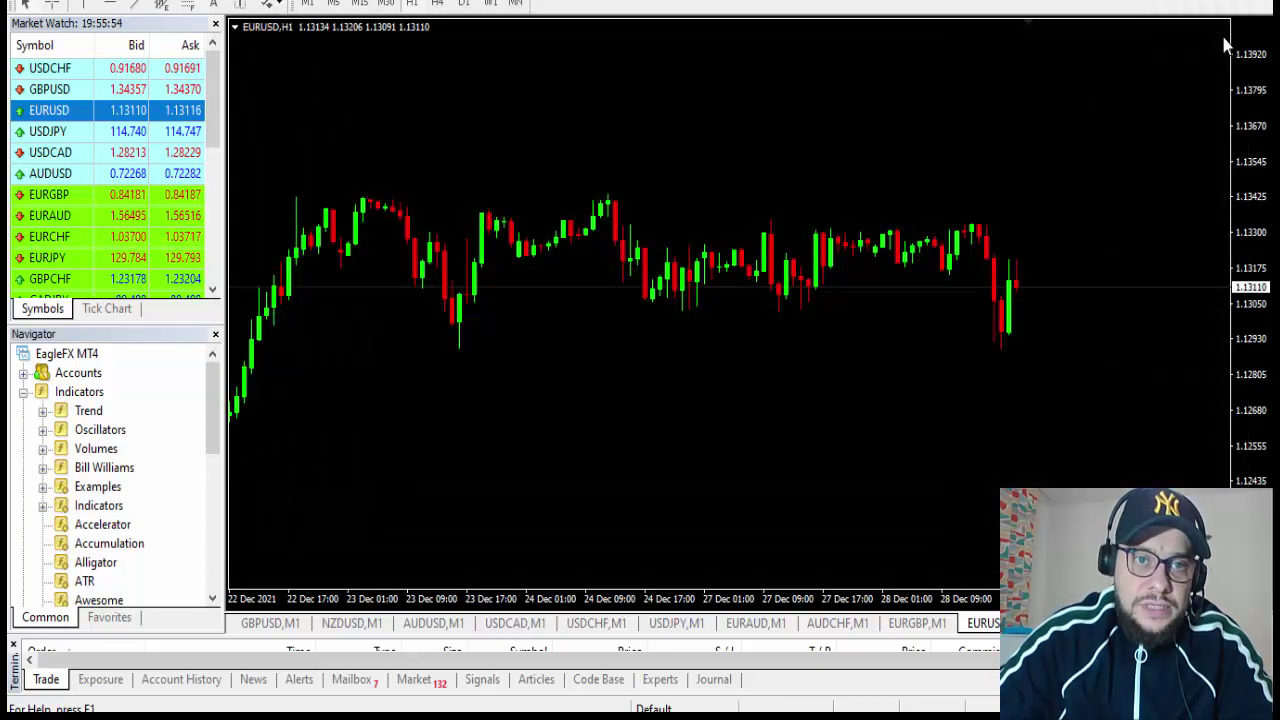
Load the PipBlaster-pro template onto the EURUSD H1 chart, giving magenta candles and a grid
{"action": "right_click", "coordinate": [148, 463]}
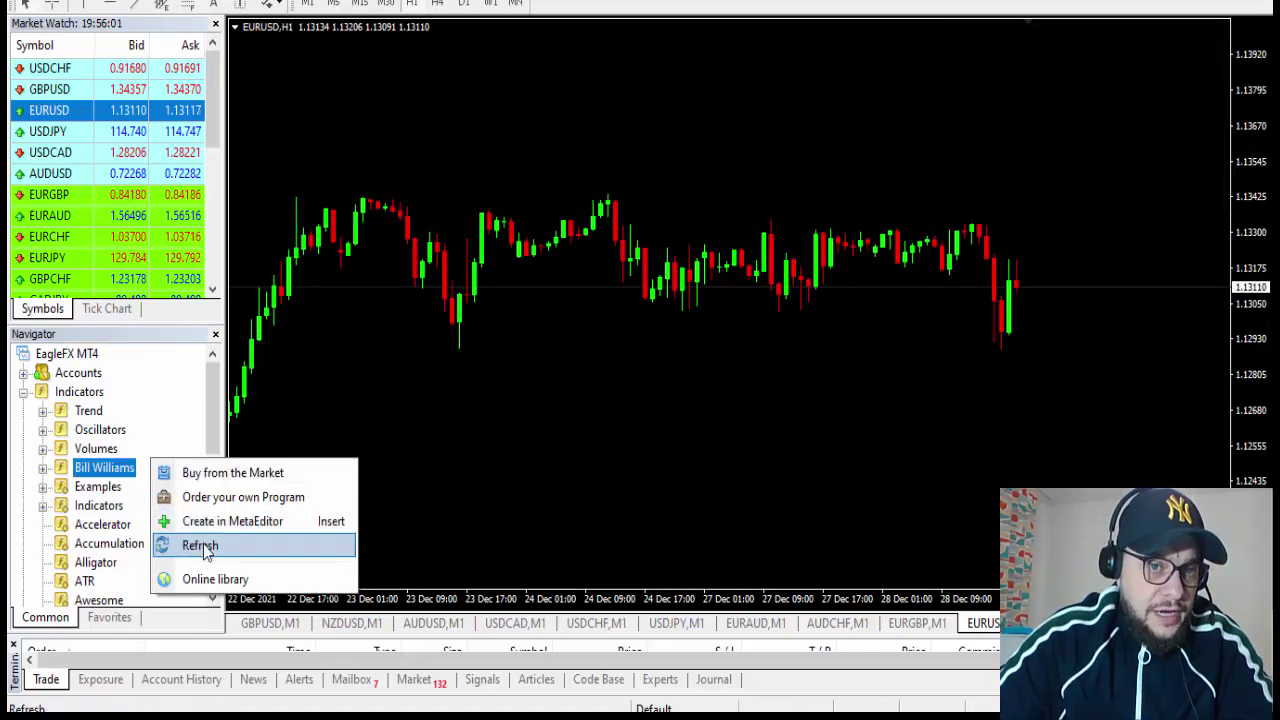
{"action": "left_click", "coordinate": [200, 545]}
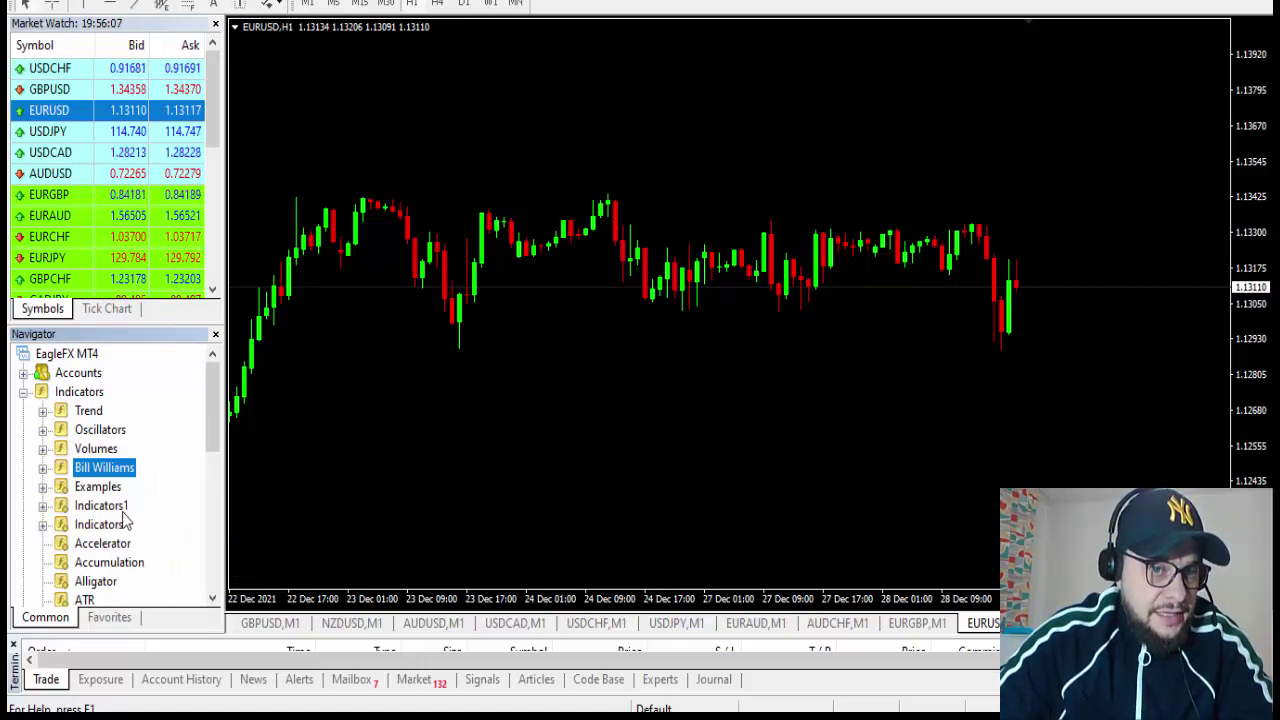
{"action": "right_click", "coordinate": [584, 335]}
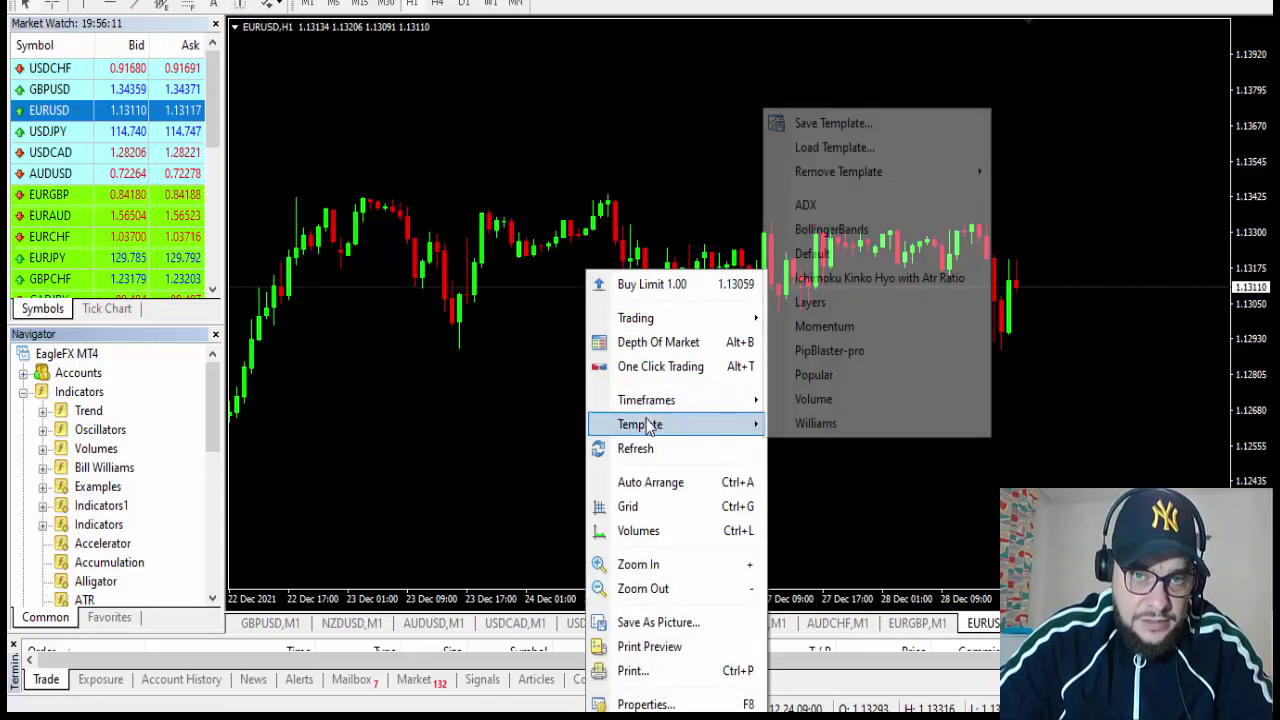
{"action": "mouse_move", "coordinate": [757, 405]}
{"action": "mouse_move", "coordinate": [720, 424]}
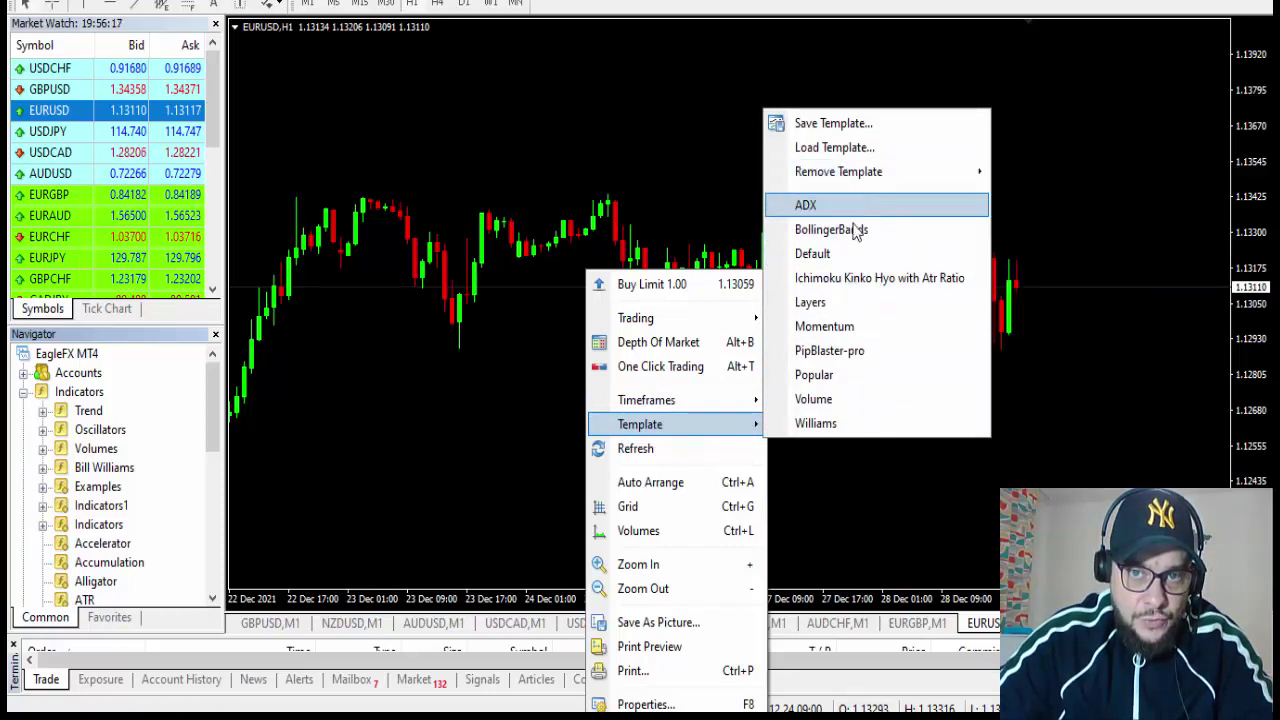
{"action": "left_click", "coordinate": [839, 350]}
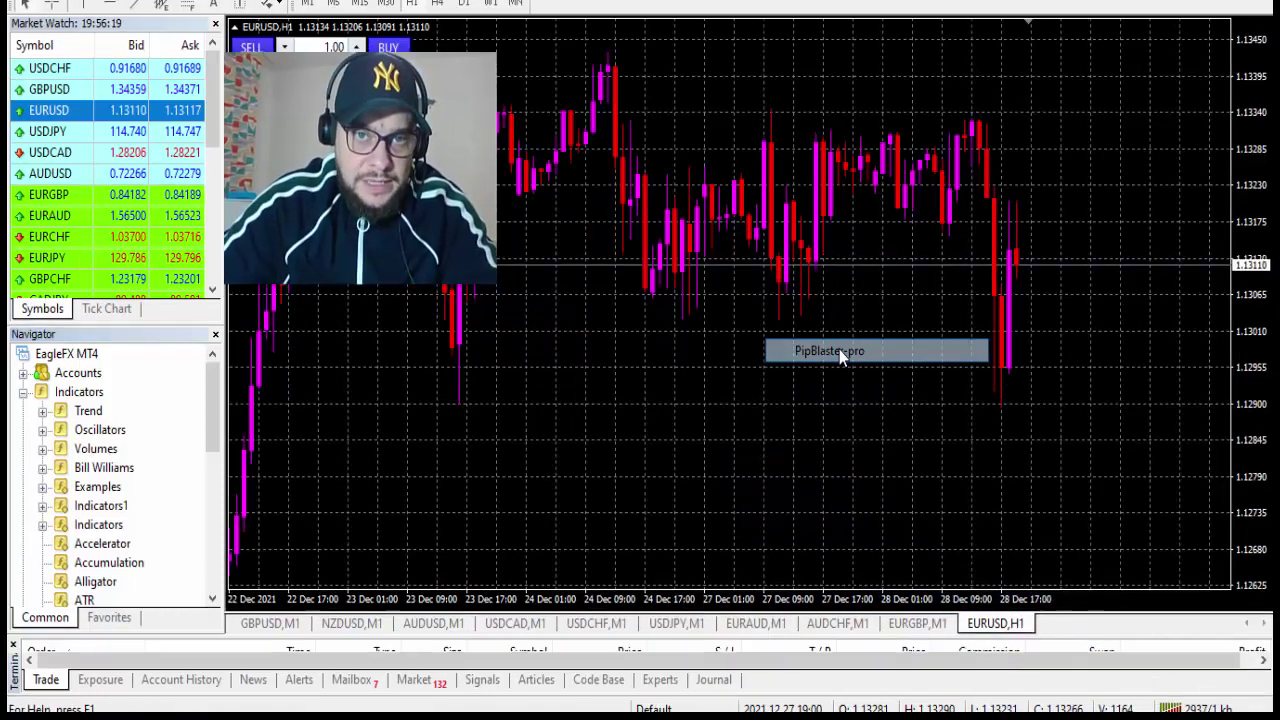
Refresh the chart and expand the Navigator's Indicators list to reveal PipsBlasterPro
{"action": "right_click", "coordinate": [614, 340]}
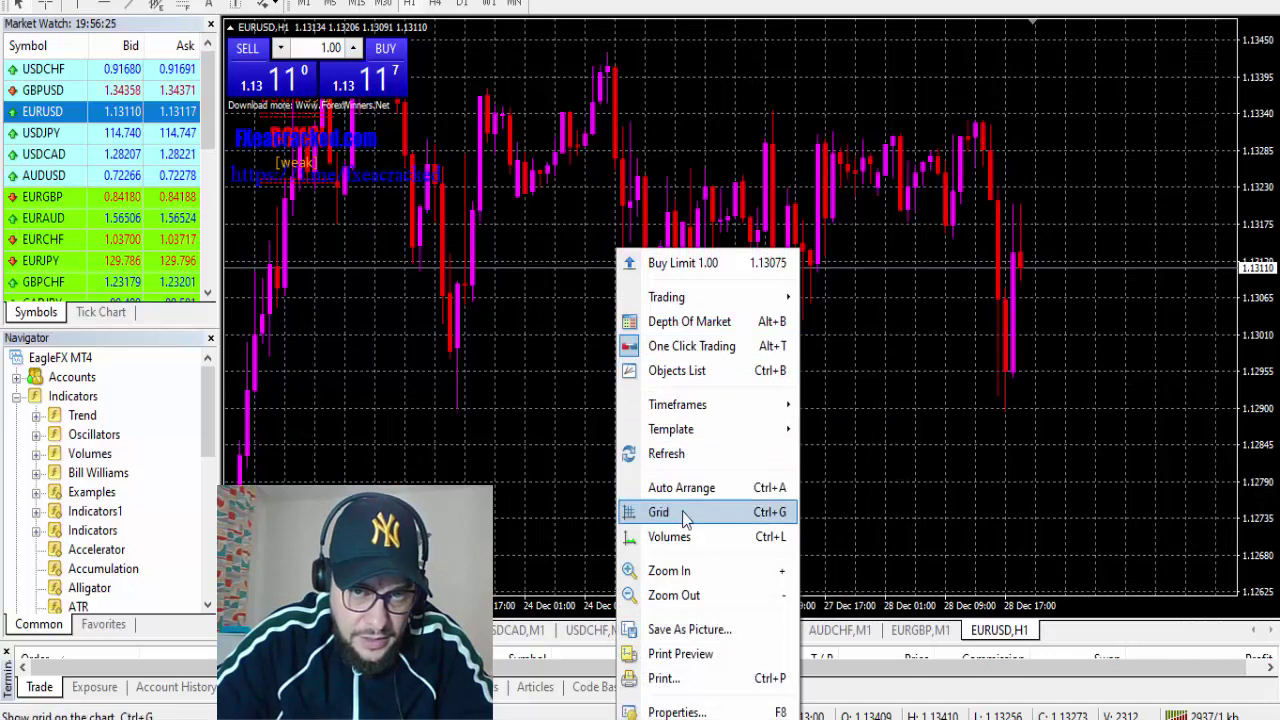
{"action": "left_click", "coordinate": [690, 456]}
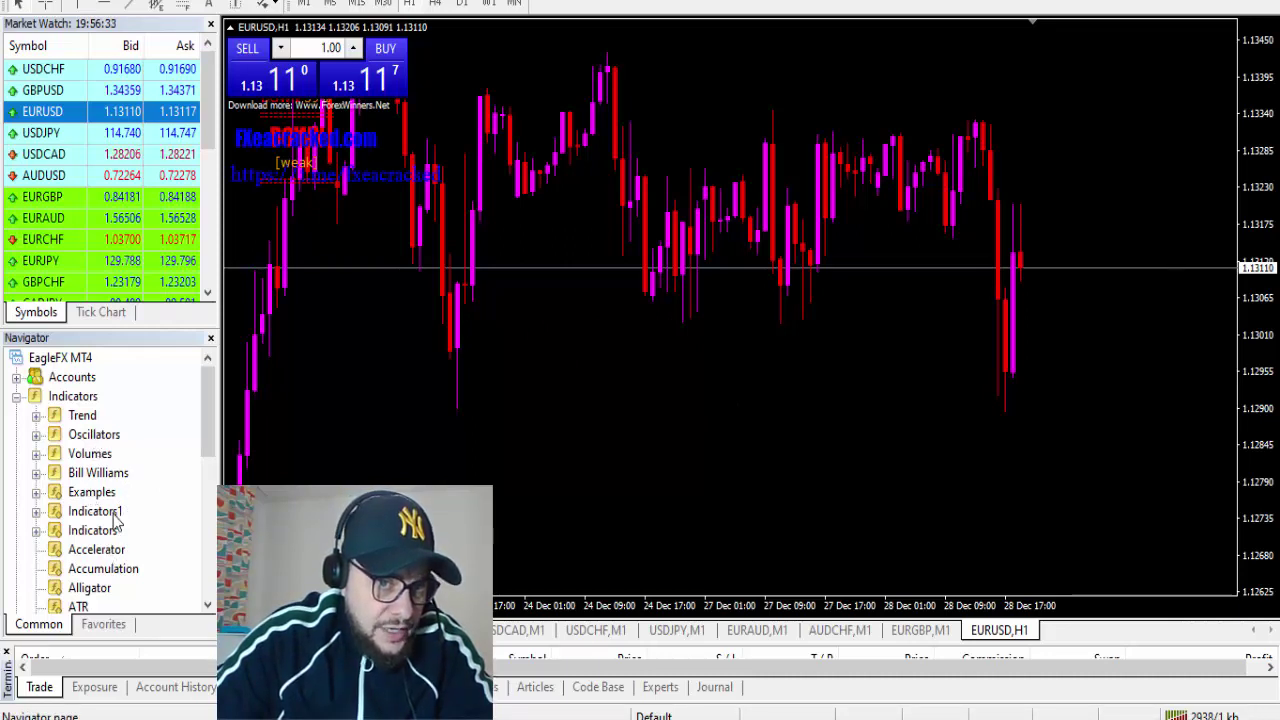
{"action": "scroll", "coordinate": [116, 505], "scroll_direction": "down", "scroll_amount": 2}
{"action": "scroll", "coordinate": [120, 487], "scroll_direction": "up", "scroll_amount": 2}
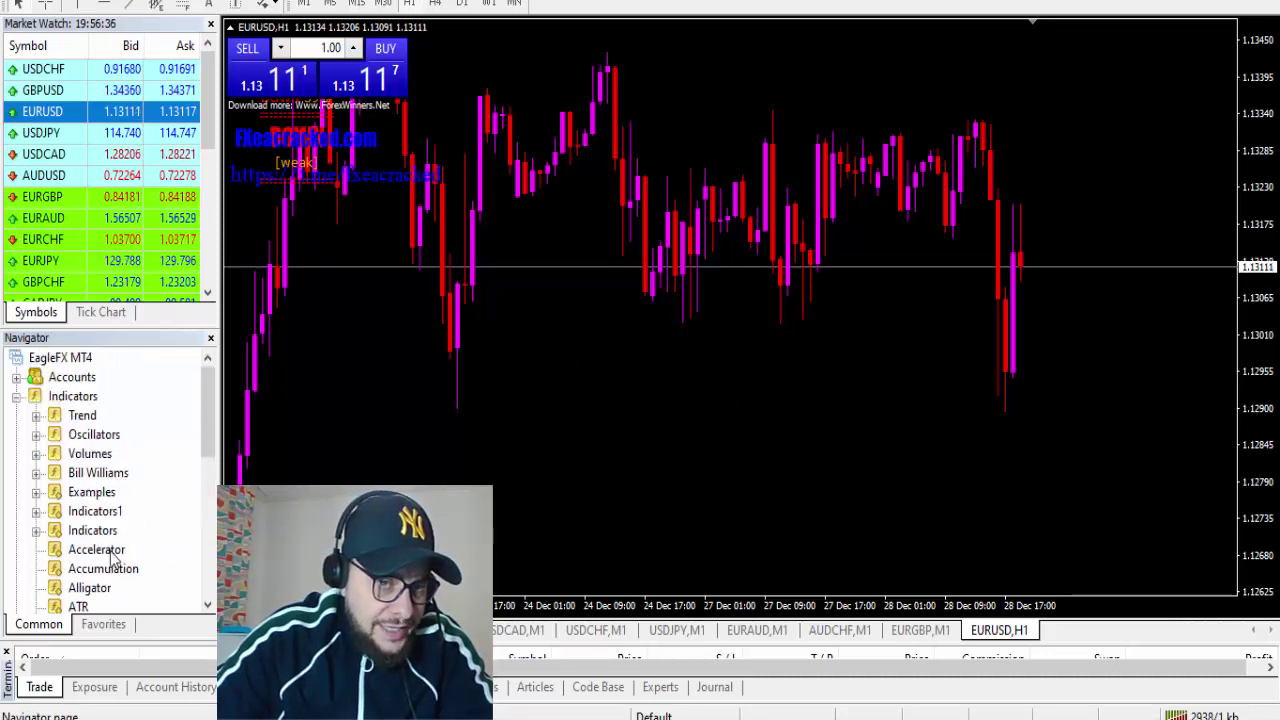
{"action": "left_click", "coordinate": [36, 531]}
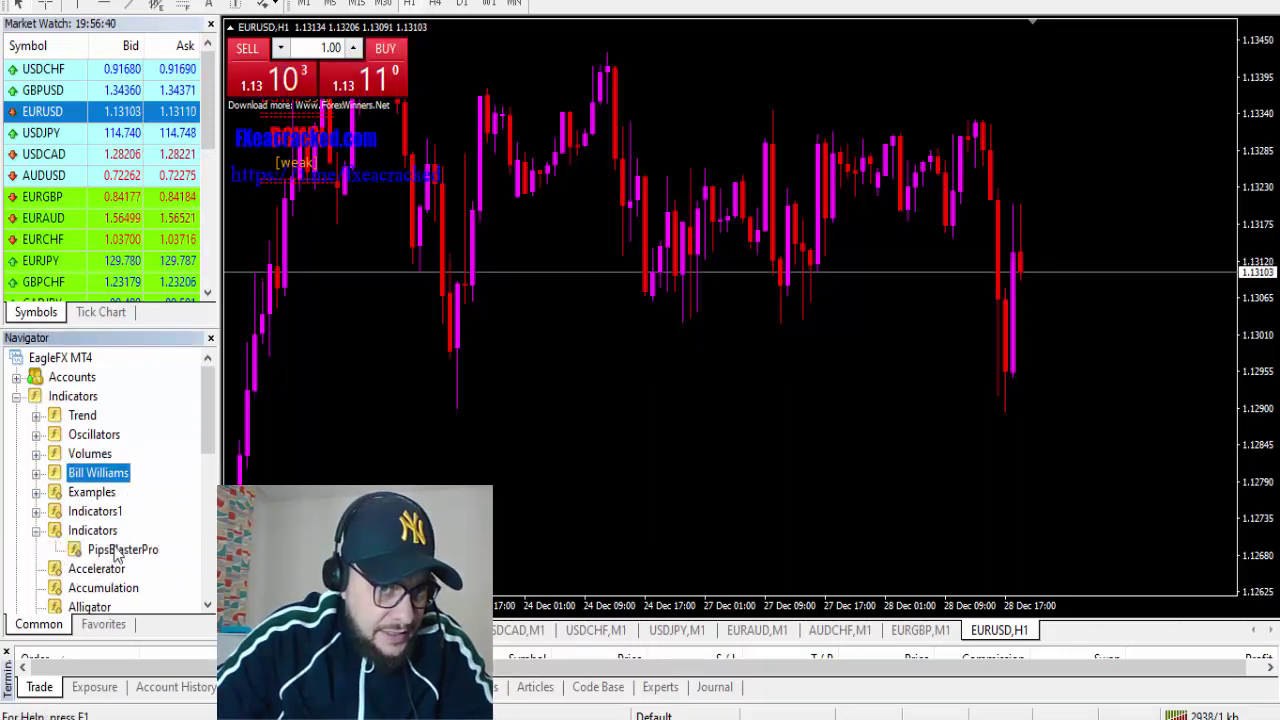
{"action": "left_click_drag", "start_coordinate": [110, 550], "coordinate": [433, 435]}
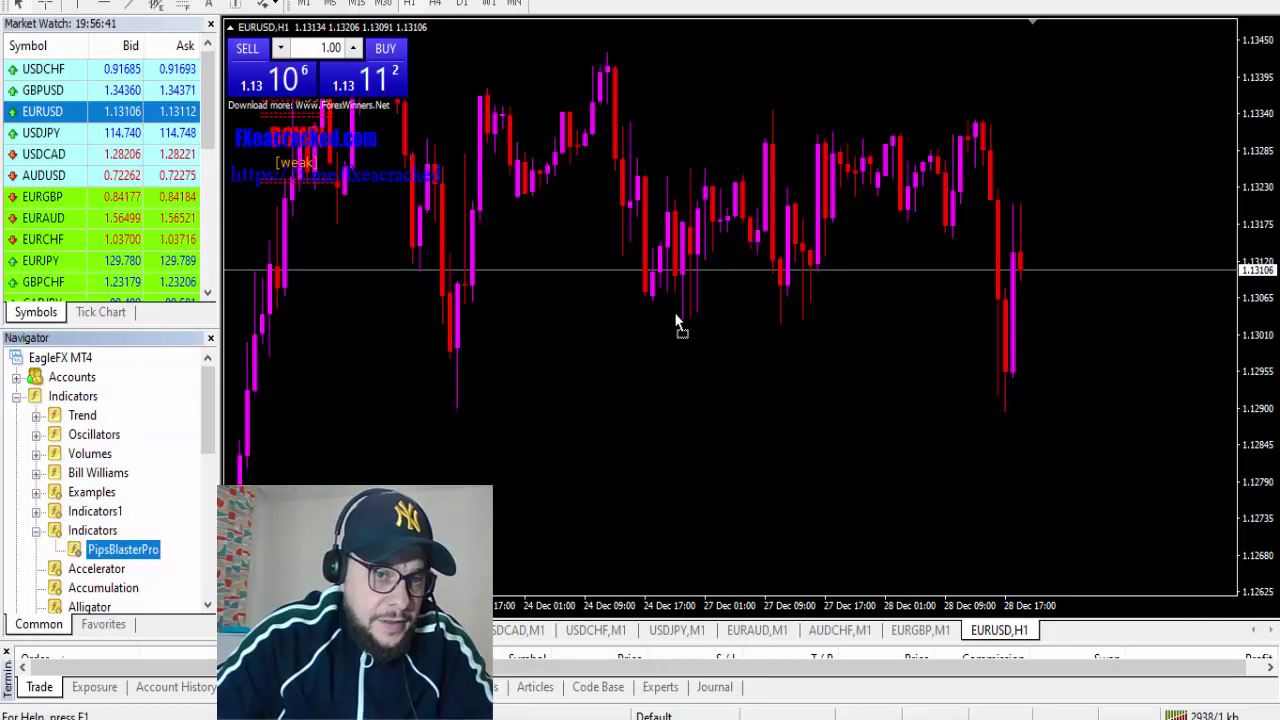
Attach PipsBlasterPro to the EURUSD H1 chart with Allow DLL imports ticked
{"action": "left_click_drag", "start_coordinate": [697, 316], "coordinate": [697, 316]}
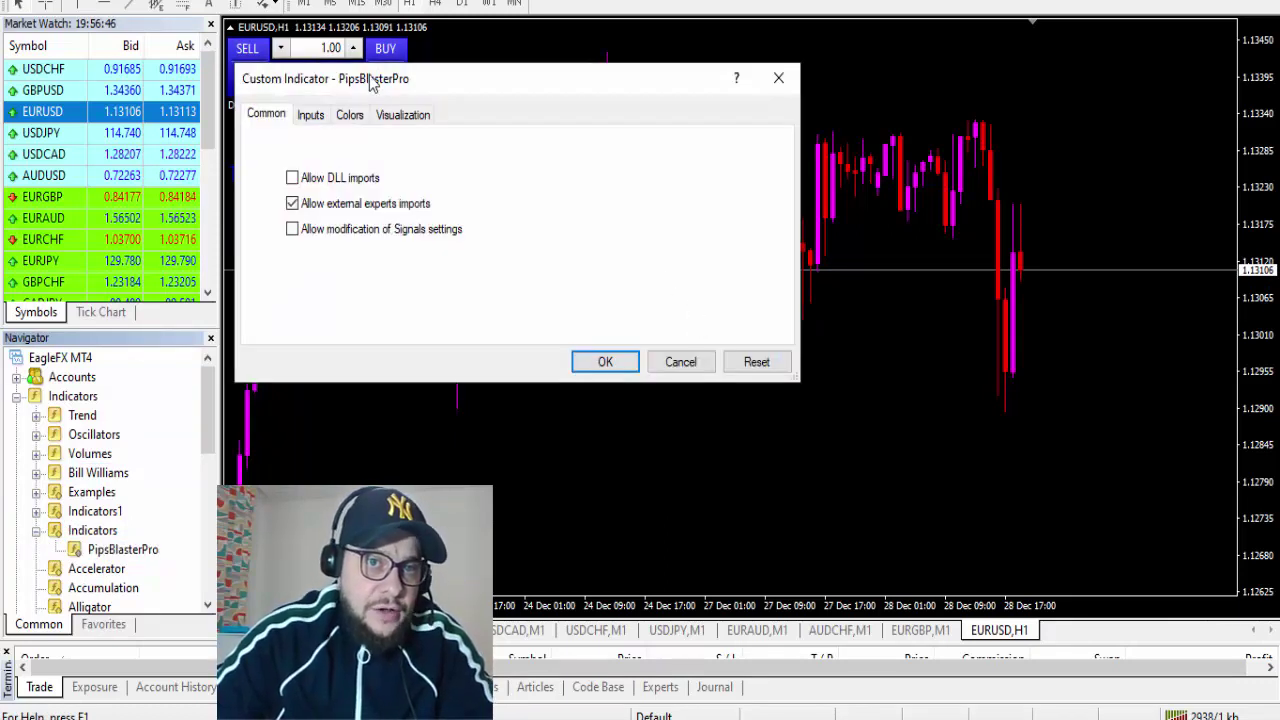
{"action": "left_click", "coordinate": [291, 203]}
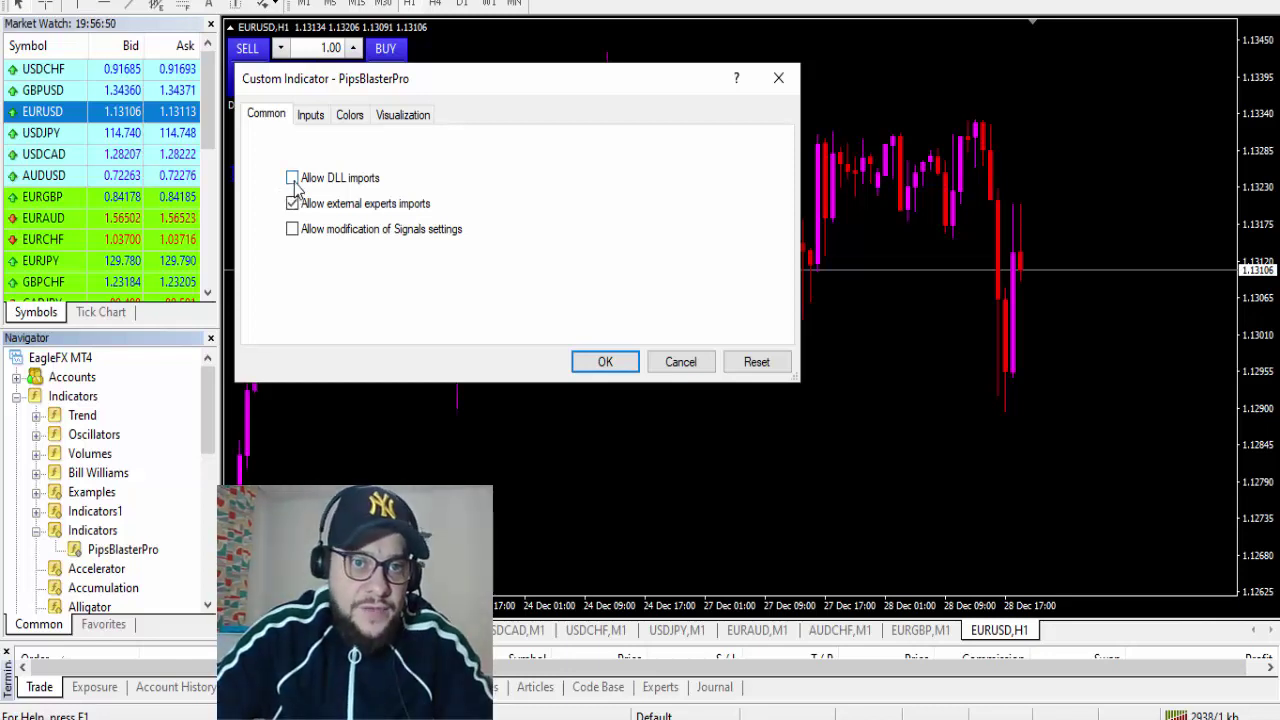
{"action": "left_click", "coordinate": [293, 183]}
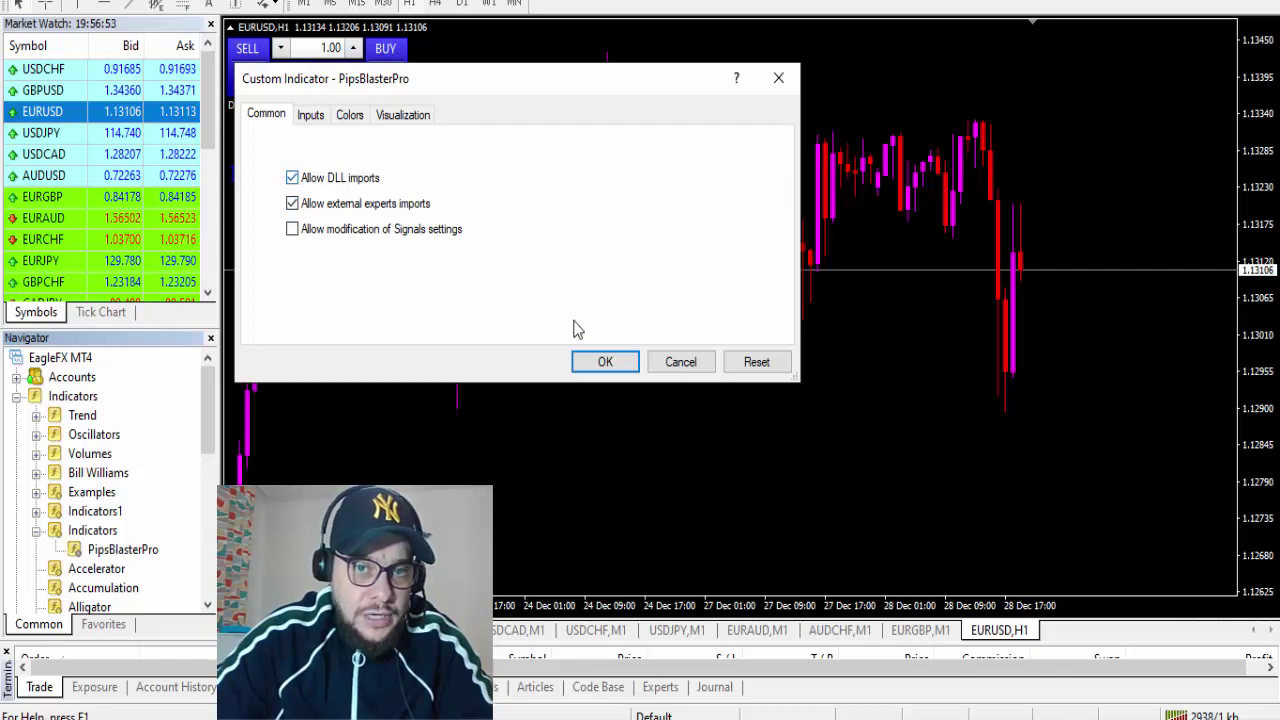
{"action": "left_click", "coordinate": [605, 362]}
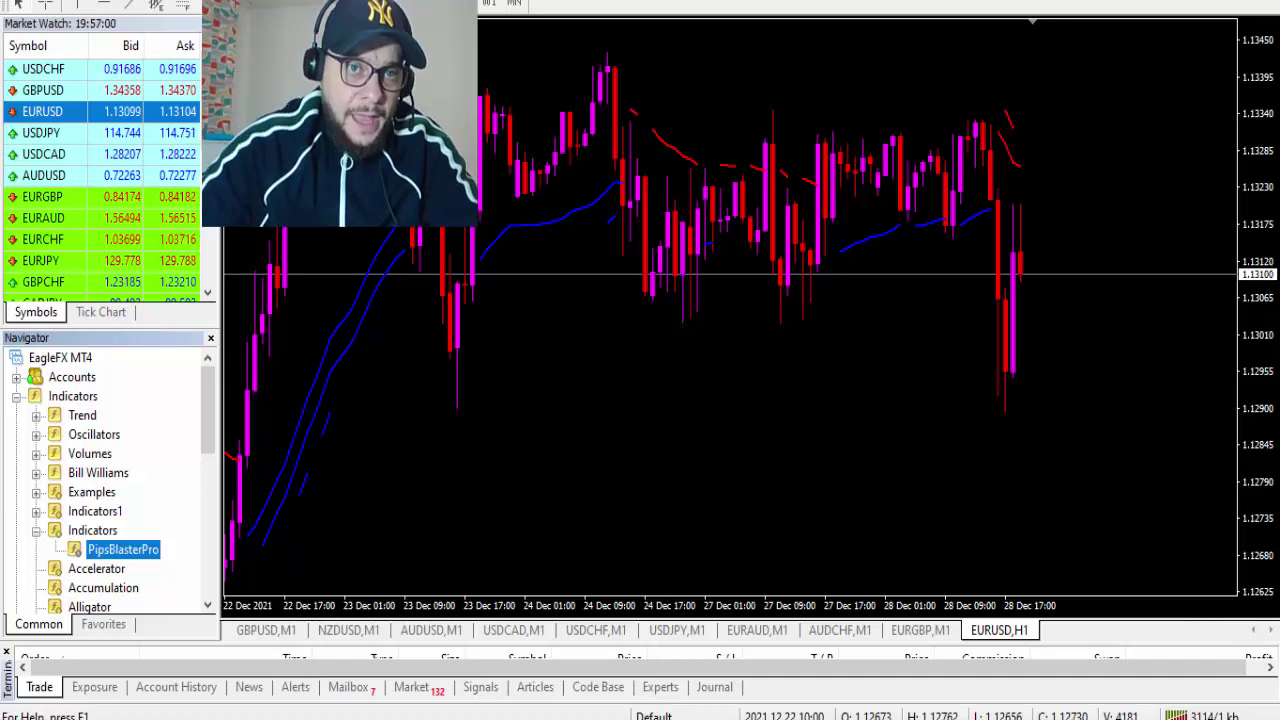
{"action": "left_click", "coordinate": [608, 374]}
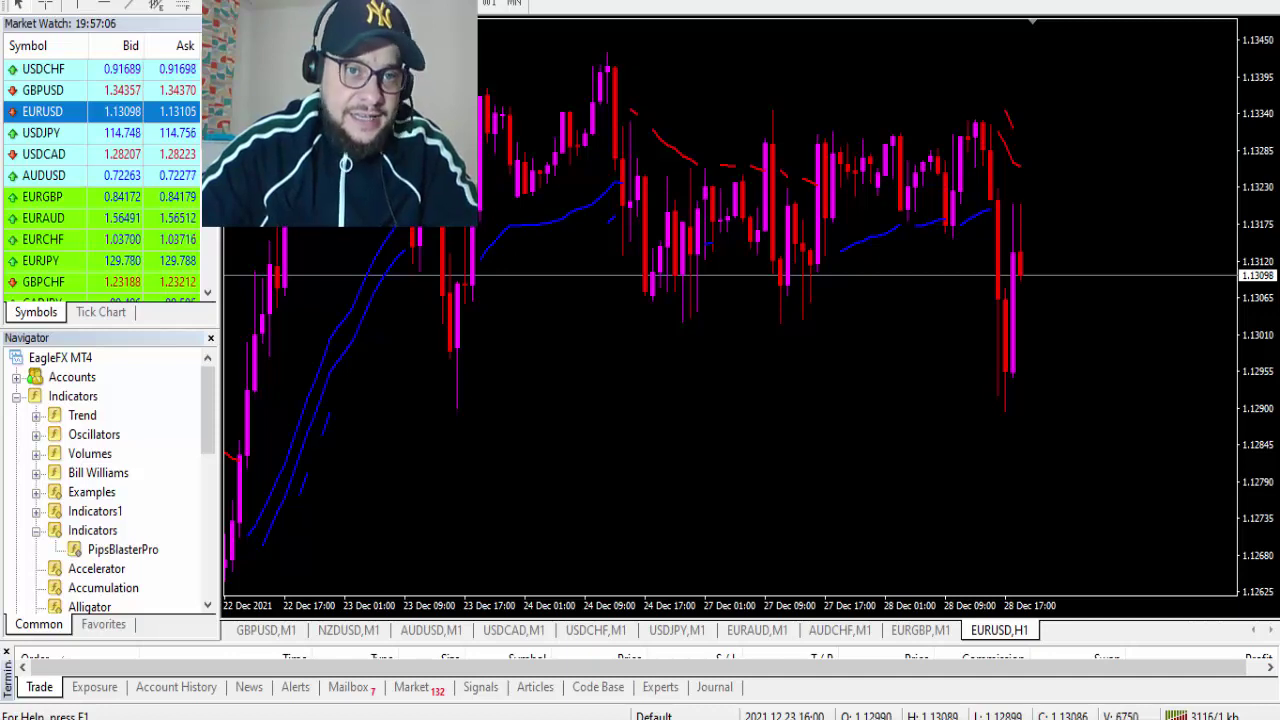
{"action": "scroll", "coordinate": [730, 310], "scroll_direction": "up", "scroll_amount": 1}
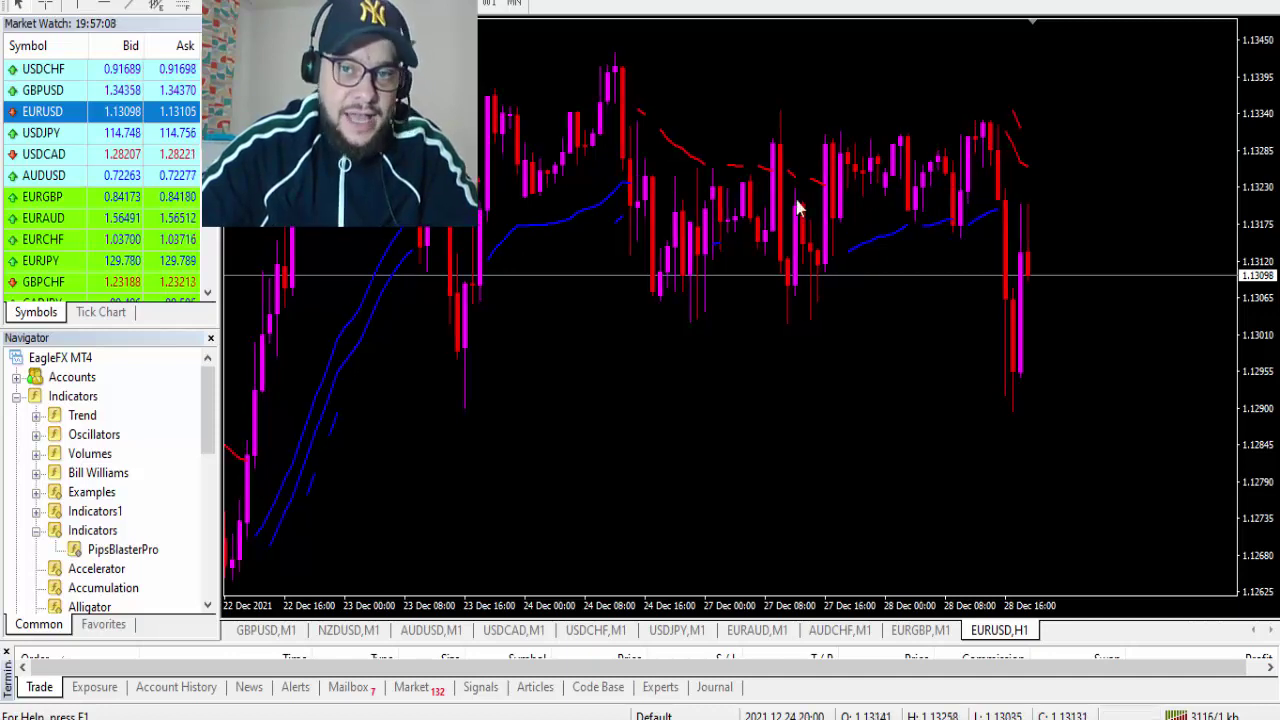
{"action": "scroll", "coordinate": [668, 143], "scroll_direction": "down", "scroll_amount": 1}
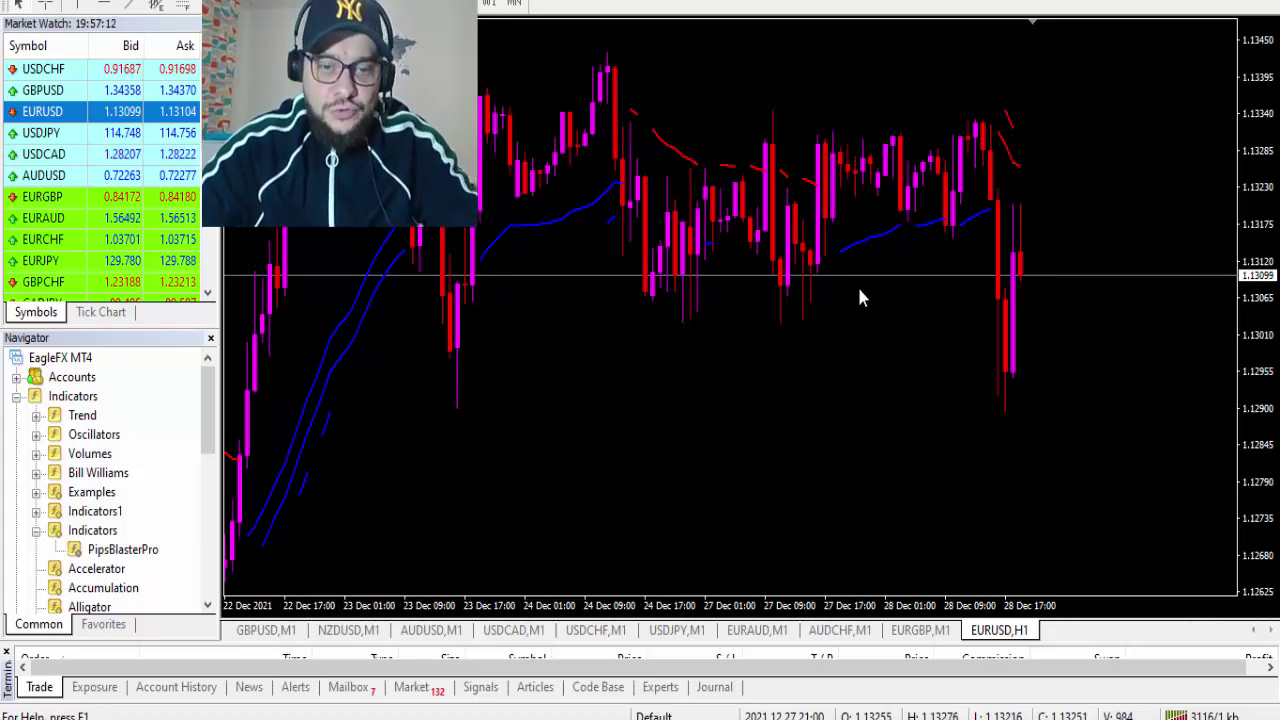
Scroll and drag the EURUSD chart through past bars to settle on 17–27 Dec
{"action": "scroll", "coordinate": [637, 162], "scroll_direction": "up", "scroll_amount": 9}
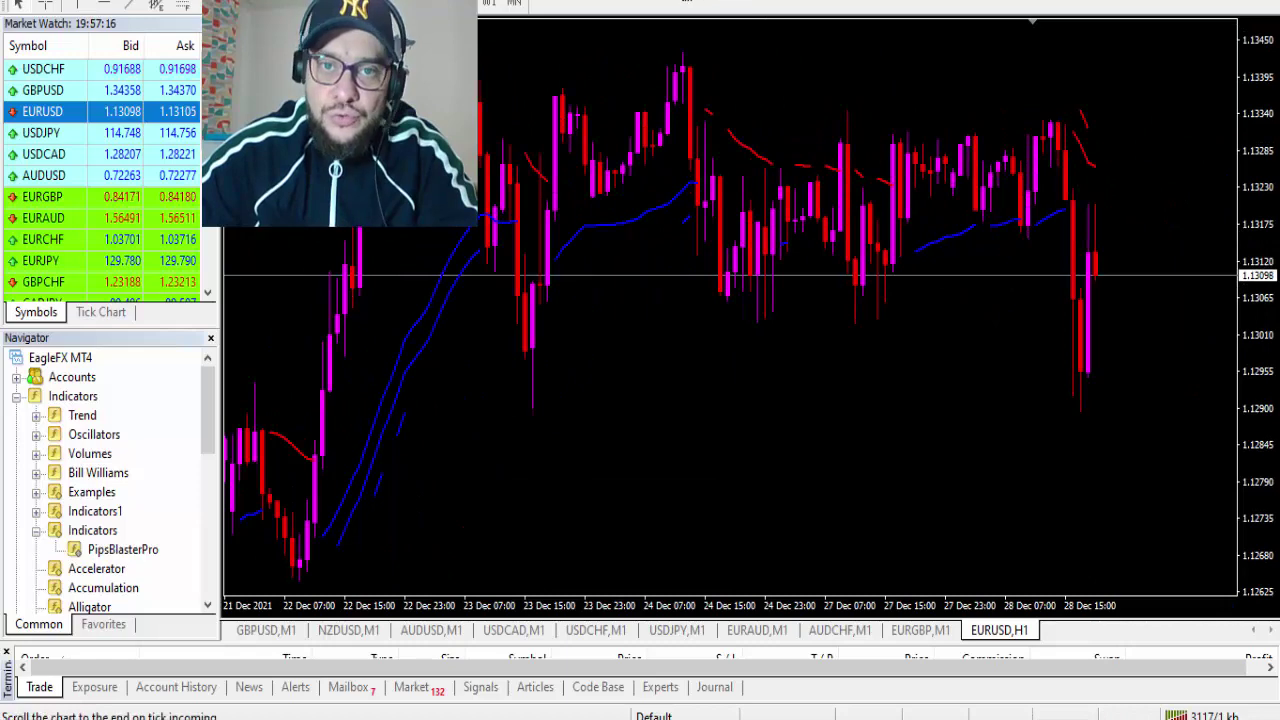
{"action": "left_click_drag", "start_coordinate": [700, 188], "coordinate": [922, 188]}
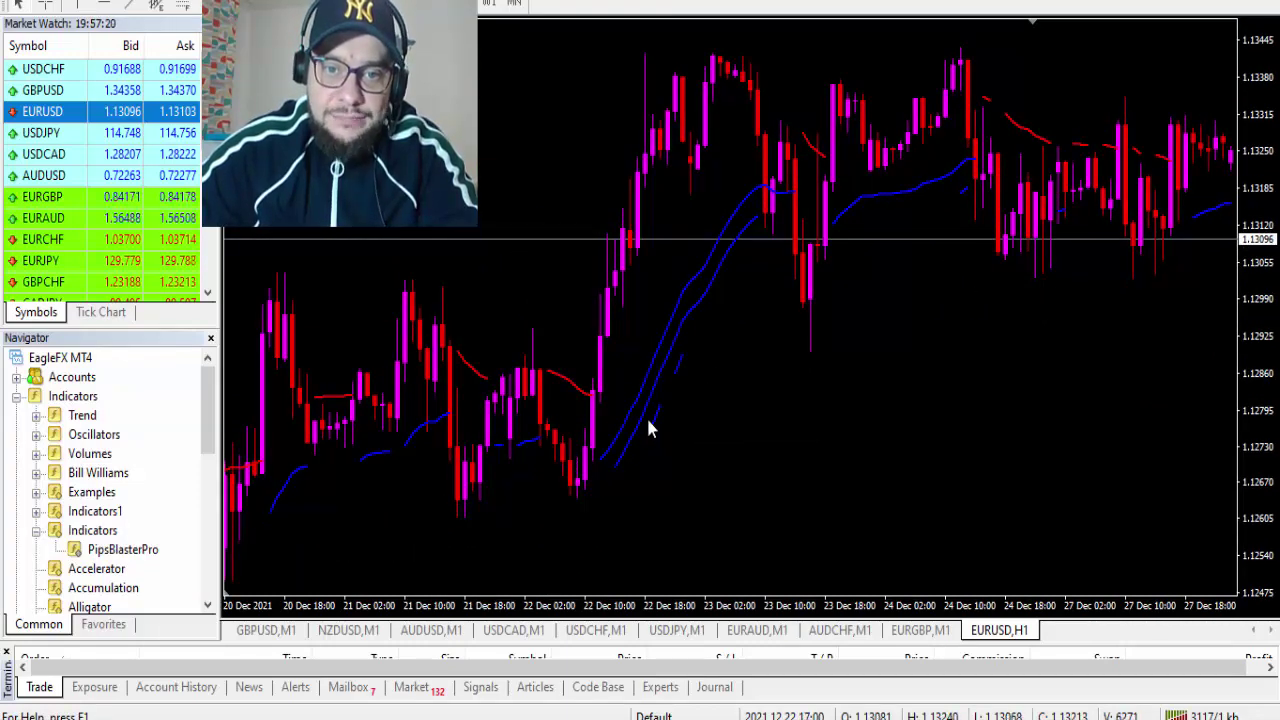
{"action": "scroll", "coordinate": [545, 322], "scroll_direction": "up", "scroll_amount": 5}
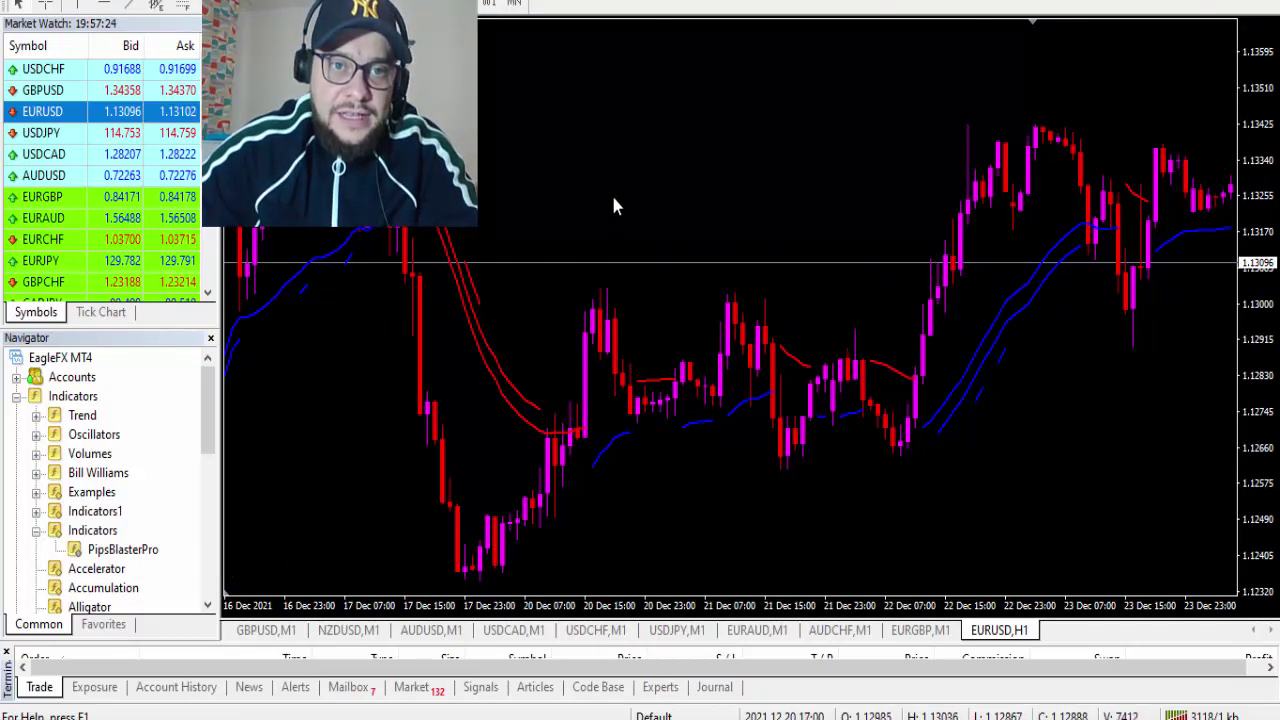
{"action": "left_click_drag", "start_coordinate": [1160, 225], "coordinate": [537, 225]}
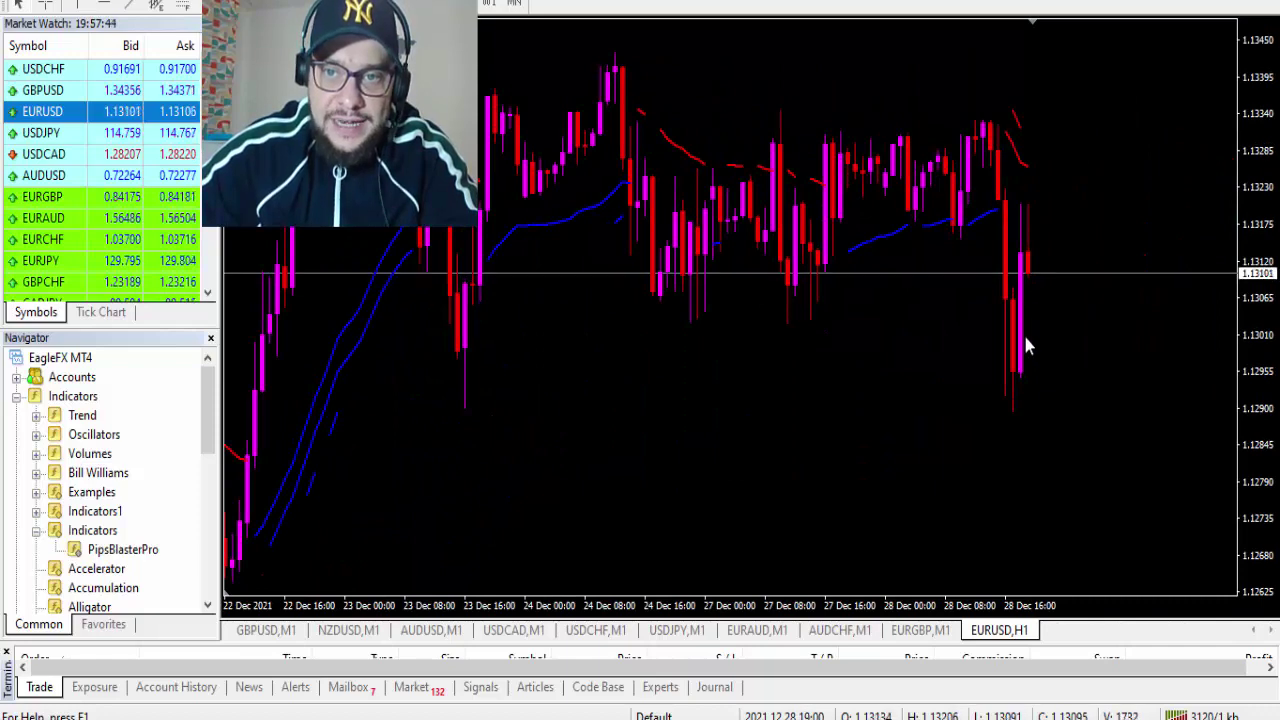
{"action": "left_click_drag", "start_coordinate": [805, 255], "coordinate": [1066, 214]}
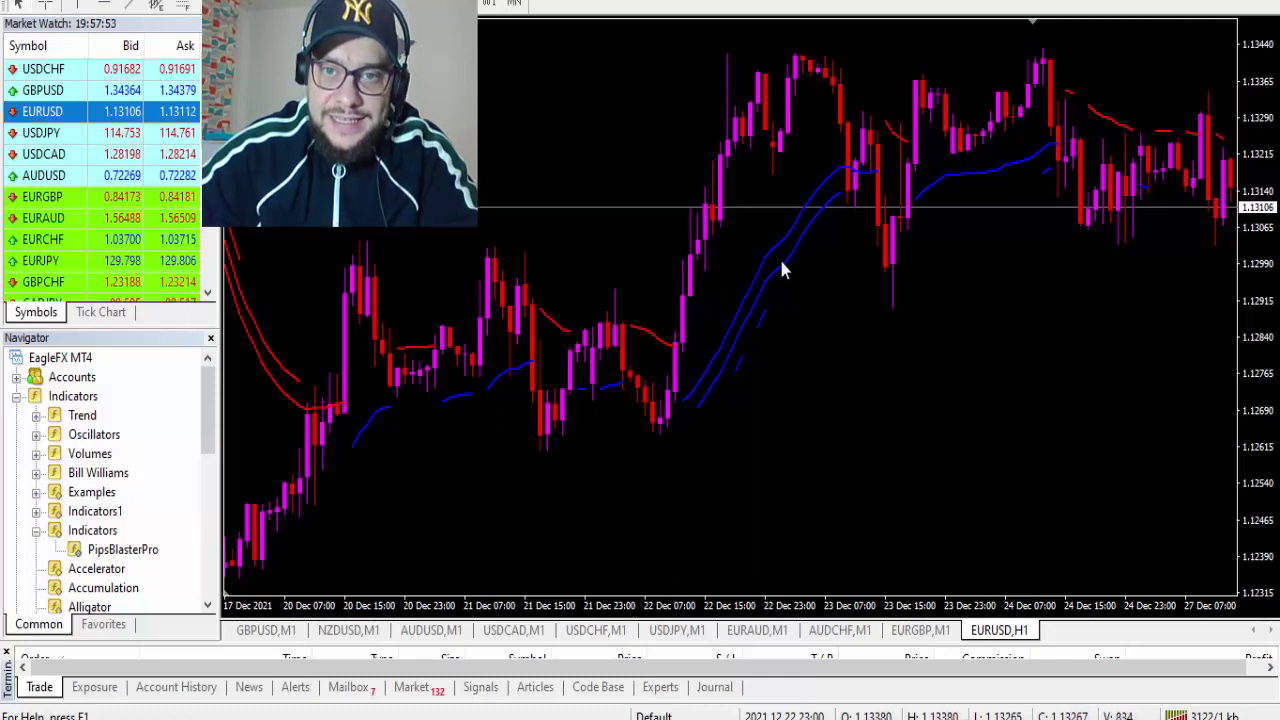
{"action": "mouse_move", "coordinate": [750, 712]}
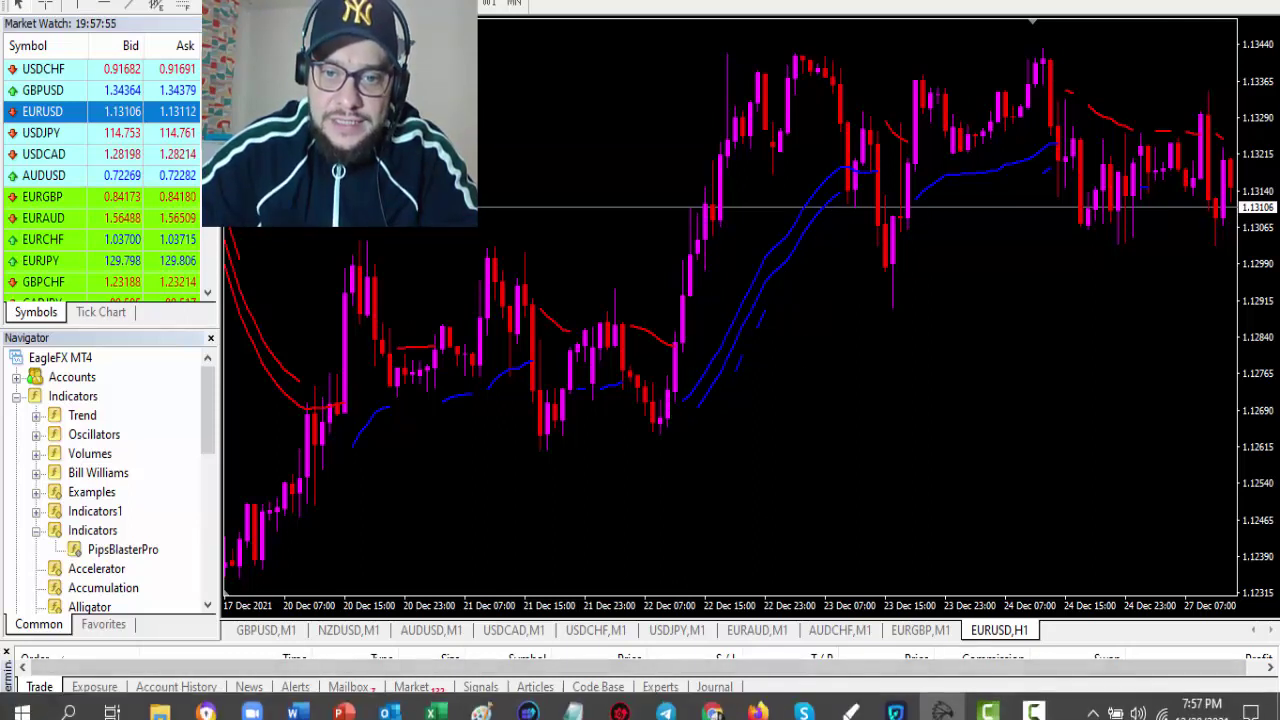
Use the screen pen to loop and underline the rising candles in red, then clear it
{"action": "left_click", "coordinate": [848, 708]}
{"action": "mouse_move", "coordinate": [716, 322]}
{"action": "left_mouse_down"}
{"action": "mouse_move", "coordinate": [674, 408]}
{"action": "mouse_move", "coordinate": [766, 408]}
{"action": "left_mouse_up"}
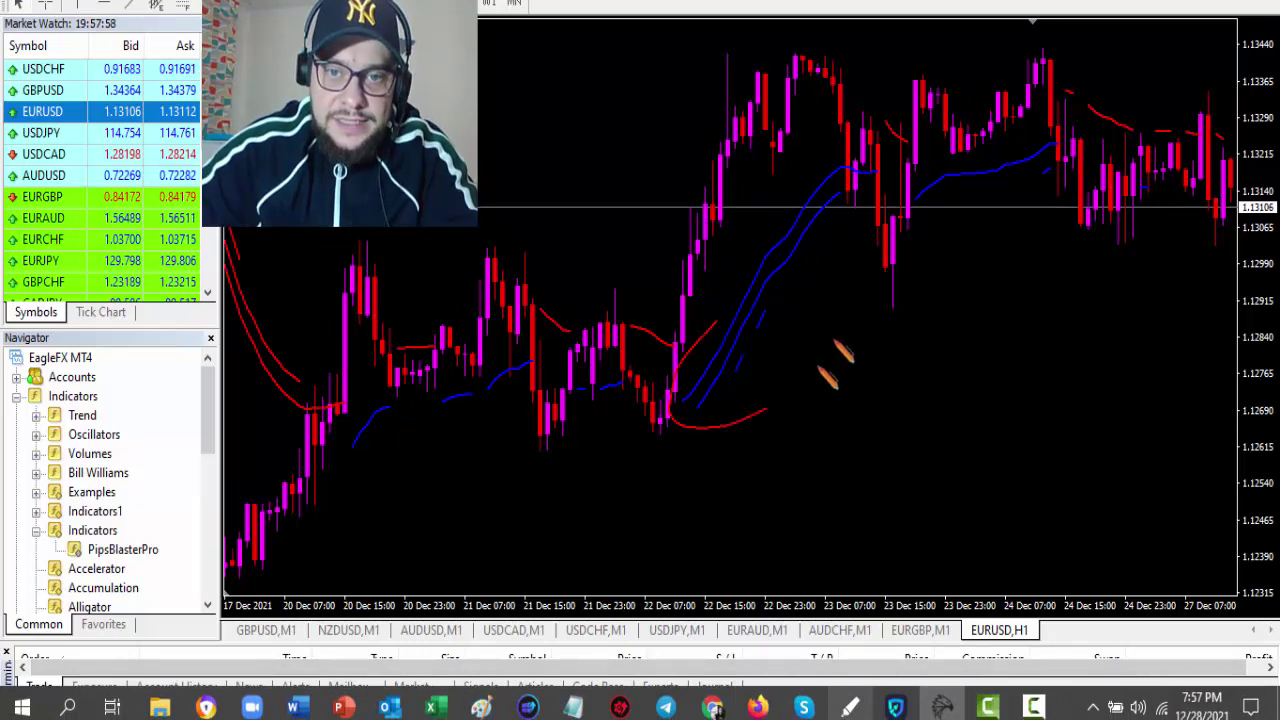
{"action": "mouse_move", "coordinate": [830, 375]}
{"action": "left_mouse_down"}
{"action": "mouse_move", "coordinate": [905, 183]}
{"action": "mouse_move", "coordinate": [837, 165]}
{"action": "mouse_move", "coordinate": [733, 262]}
{"action": "mouse_move", "coordinate": [705, 320]}
{"action": "left_mouse_up"}
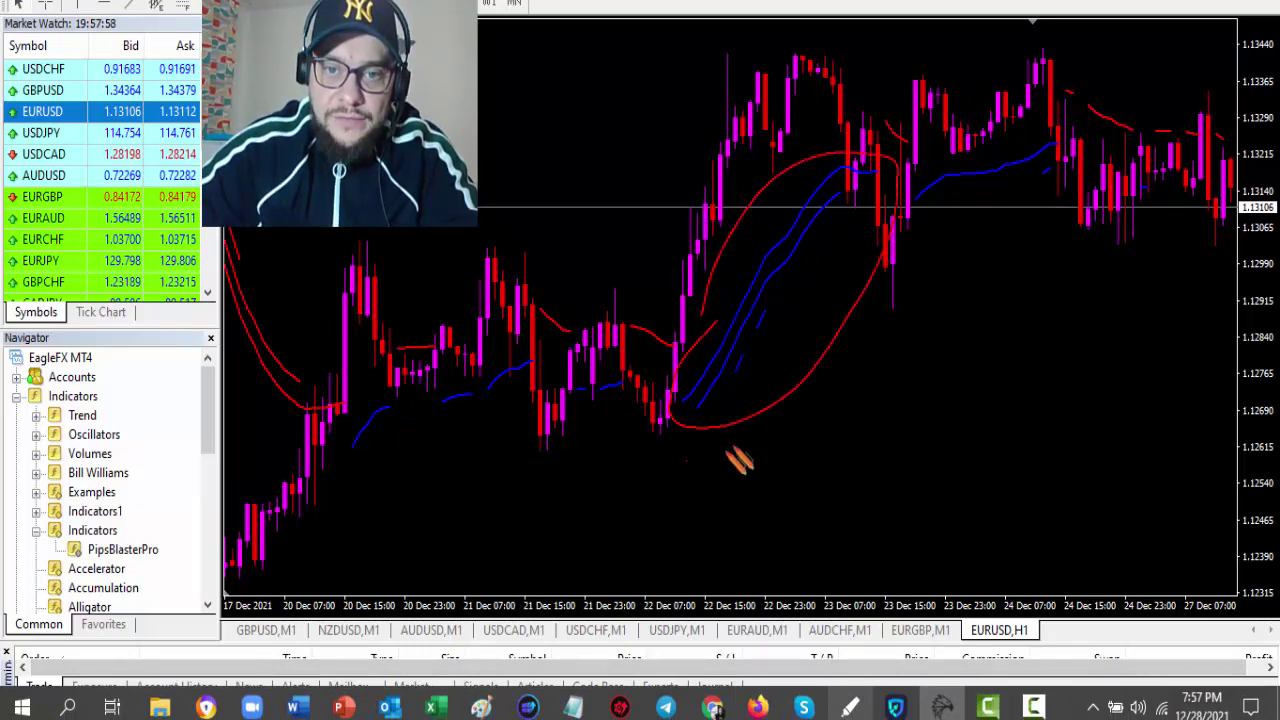
{"action": "mouse_move", "coordinate": [684, 461]}
{"action": "left_mouse_down"}
{"action": "mouse_move", "coordinate": [848, 372]}
{"action": "mouse_move", "coordinate": [811, 427]}
{"action": "left_mouse_up"}
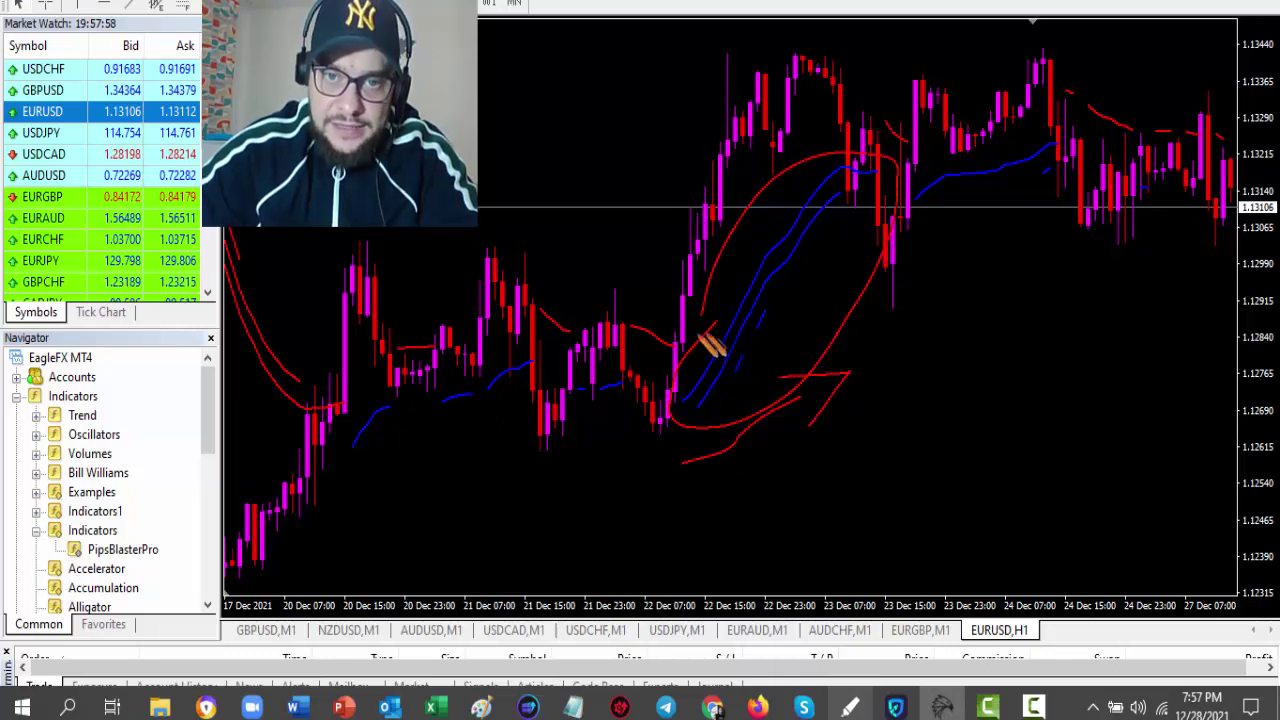
{"action": "mouse_move", "coordinate": [691, 323]}
{"action": "left_mouse_down"}
{"action": "mouse_move", "coordinate": [677, 350]}
{"action": "mouse_move", "coordinate": [697, 305]}
{"action": "mouse_move", "coordinate": [684, 293]}
{"action": "mouse_move", "coordinate": [695, 338]}
{"action": "mouse_move", "coordinate": [767, 272]}
{"action": "mouse_move", "coordinate": [775, 282]}
{"action": "mouse_move", "coordinate": [731, 313]}
{"action": "left_mouse_up"}
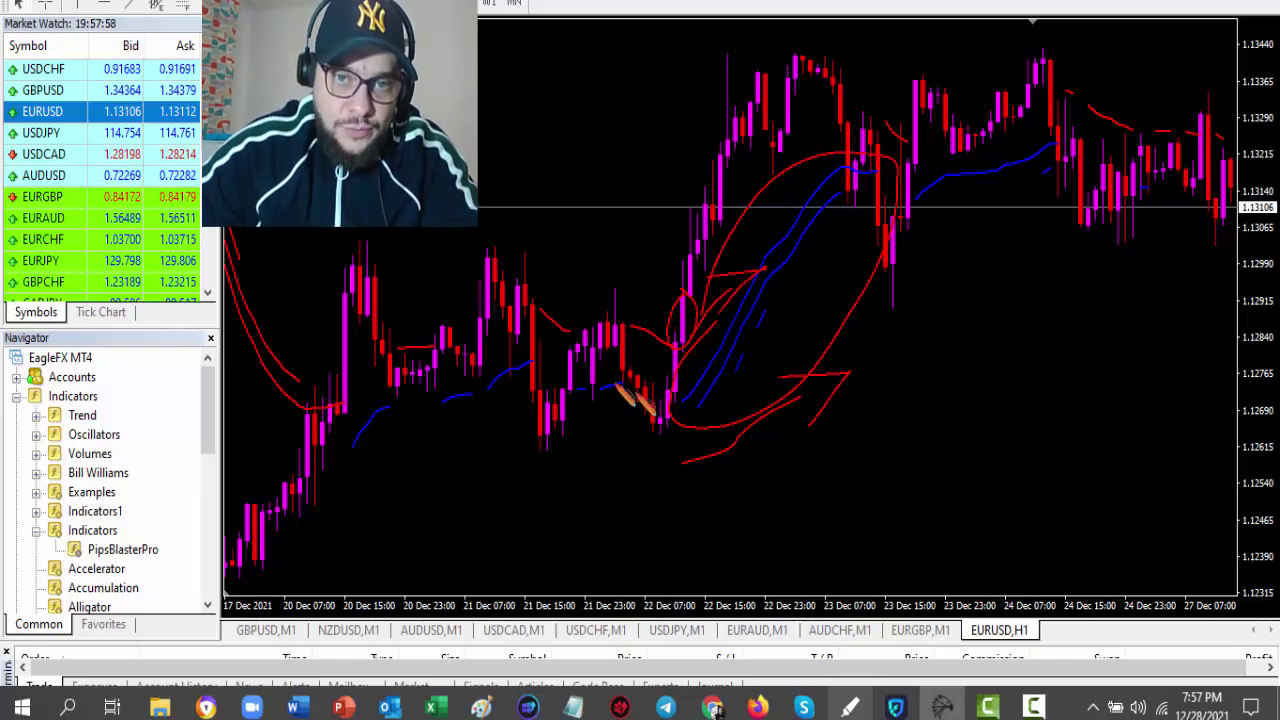
{"action": "left_click_drag", "start_coordinate": [400, 318], "coordinate": [545, 318]}
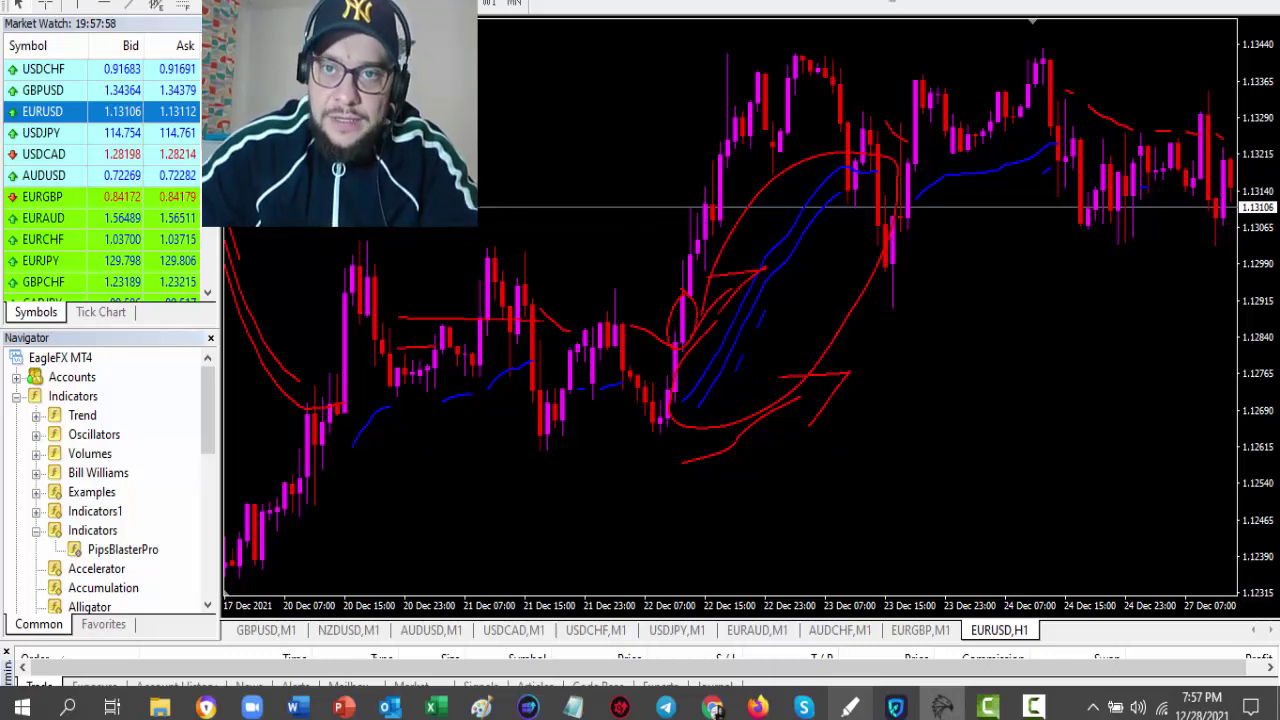
{"action": "key", "text": "Escape"}
Circle the falling EURUSD candles in red and draw downward arrows through the oval
{"action": "scroll", "coordinate": [667, 234], "scroll_direction": "down", "scroll_amount": 10}
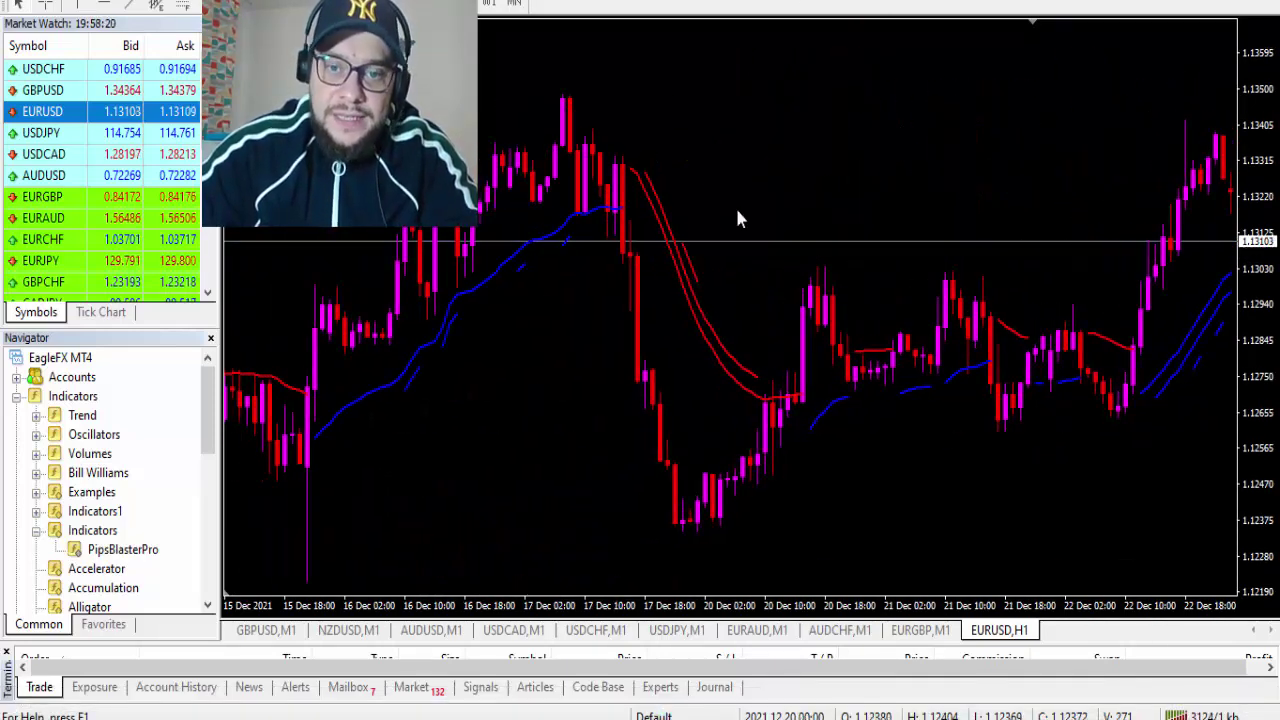
{"action": "mouse_move", "coordinate": [712, 716]}
{"action": "mouse_move", "coordinate": [660, 152]}
{"action": "left_mouse_down"}
{"action": "mouse_move", "coordinate": [620, 172]}
{"action": "mouse_move", "coordinate": [668, 383]}
{"action": "mouse_move", "coordinate": [755, 442]}
{"action": "mouse_move", "coordinate": [830, 440]}
{"action": "mouse_move", "coordinate": [832, 352]}
{"action": "mouse_move", "coordinate": [790, 268]}
{"action": "mouse_move", "coordinate": [713, 186]}
{"action": "mouse_move", "coordinate": [658, 156]}
{"action": "left_mouse_up"}
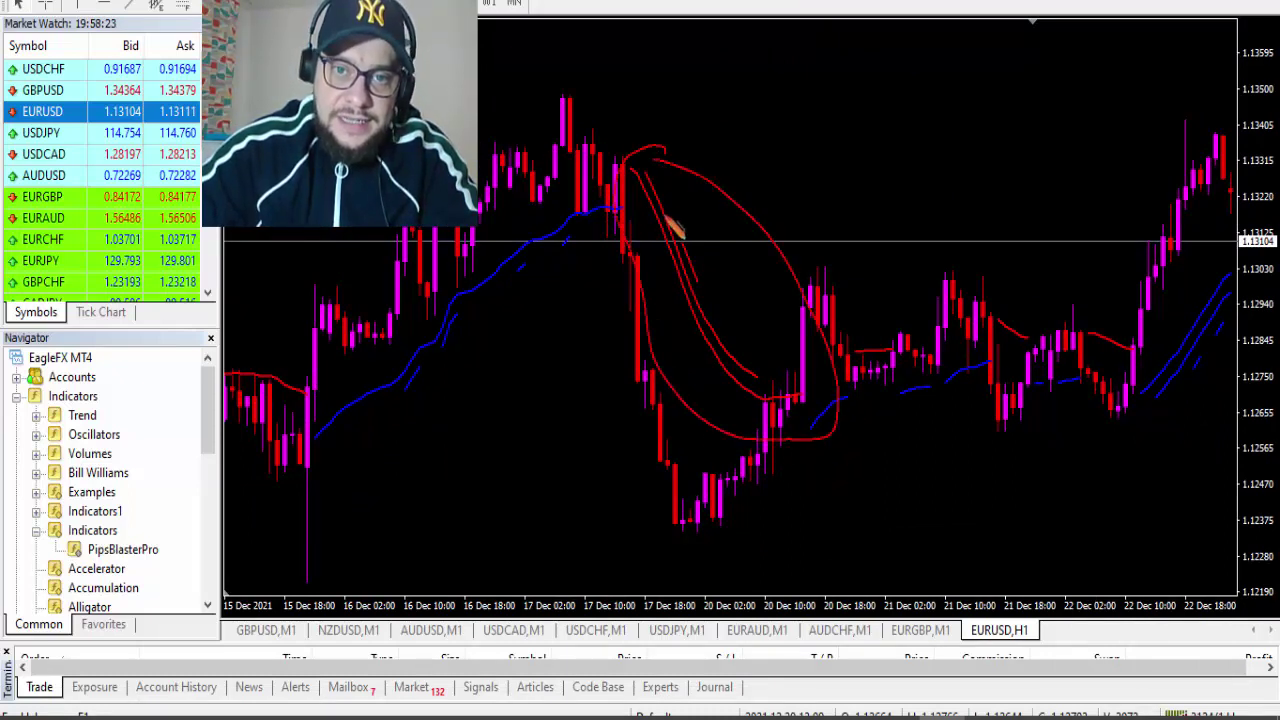
{"action": "mouse_move", "coordinate": [690, 228]}
{"action": "left_mouse_down"}
{"action": "mouse_move", "coordinate": [726, 318]}
{"action": "mouse_move", "coordinate": [716, 314]}
{"action": "mouse_move", "coordinate": [744, 349]}
{"action": "mouse_move", "coordinate": [750, 310]}
{"action": "left_mouse_up"}
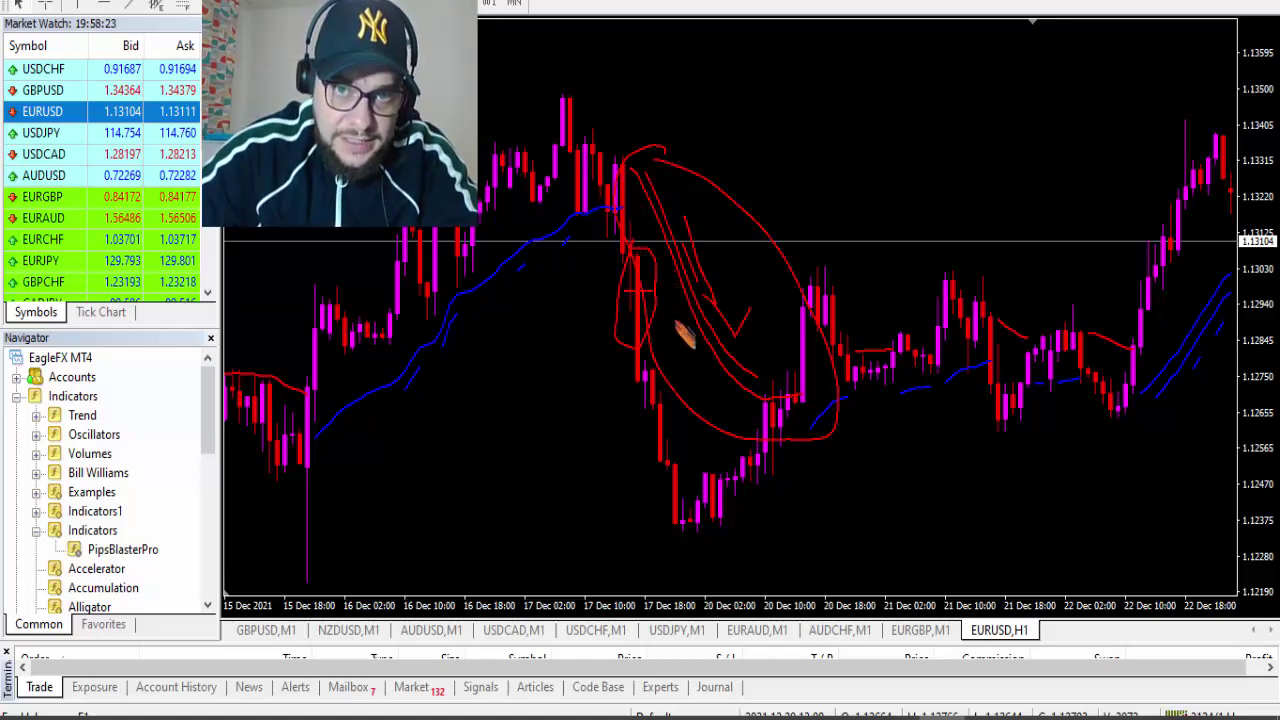
{"action": "left_click_drag", "start_coordinate": [706, 340], "coordinate": [668, 368]}
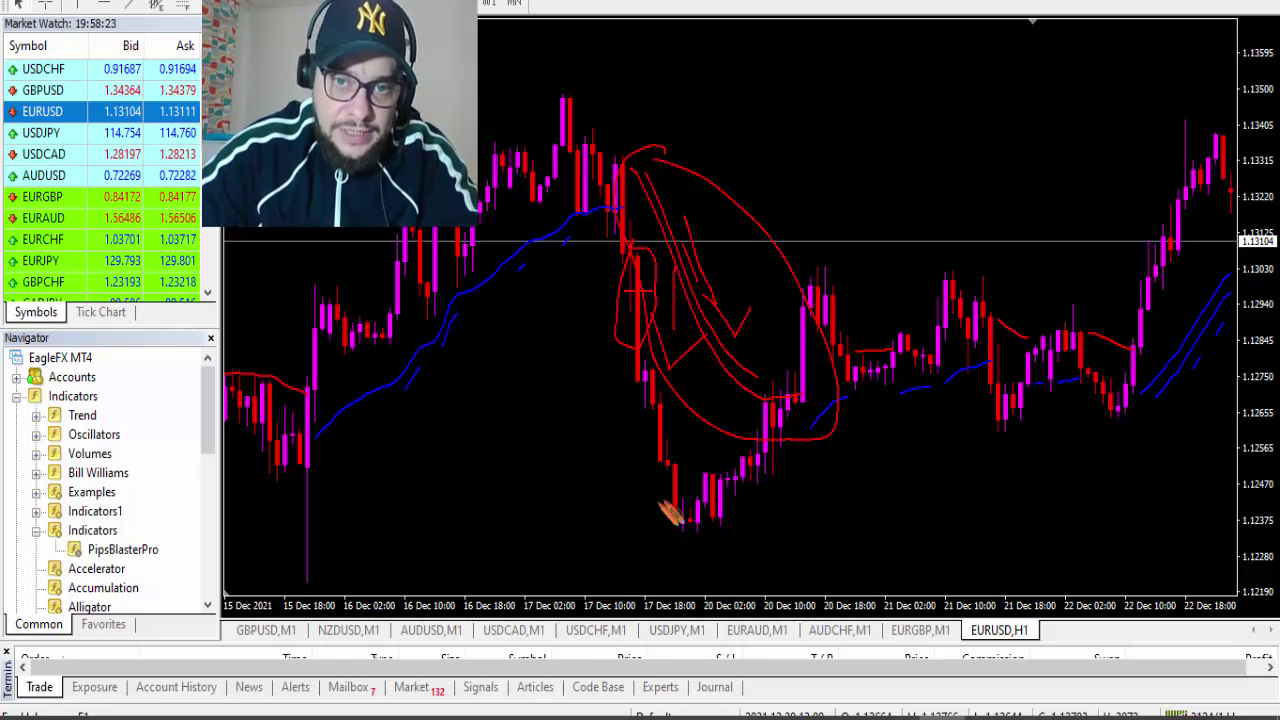
{"action": "left_click_drag", "start_coordinate": [605, 512], "coordinate": [772, 537]}
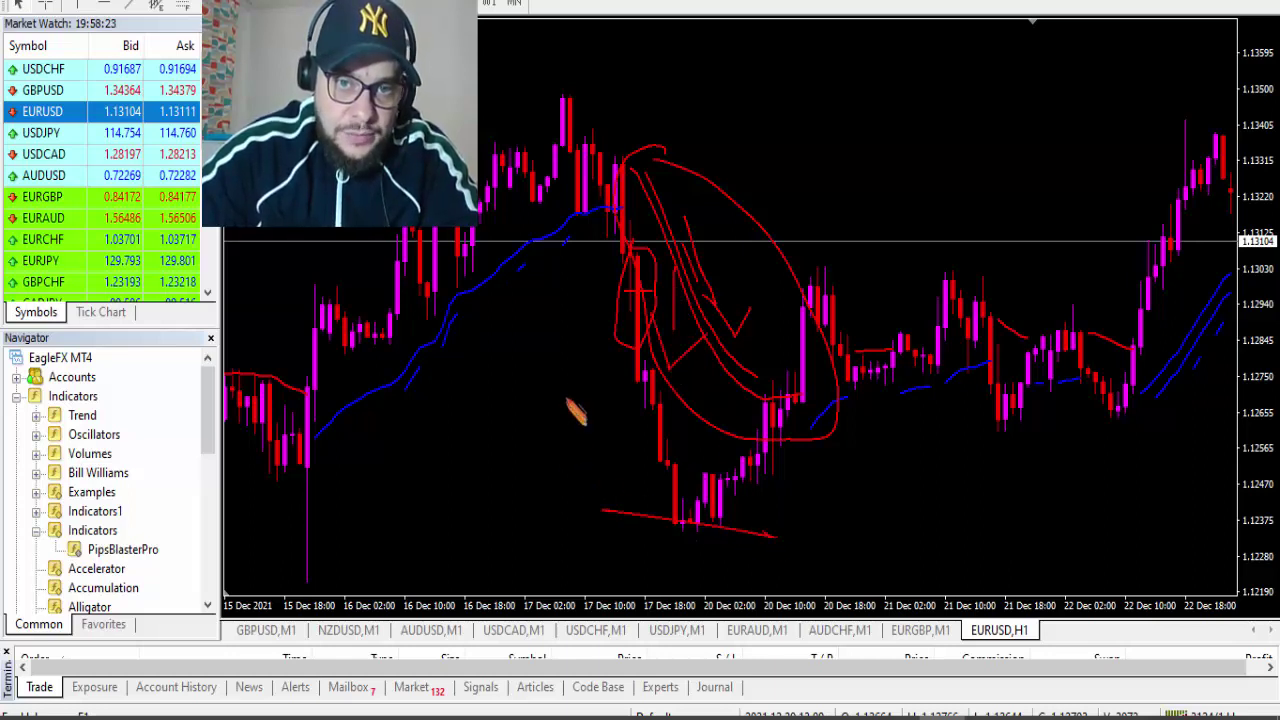
Mark take-profit levels TP1 to TP3 below the lows in red, then clear the annotations
{"action": "left_click_drag", "start_coordinate": [574, 396], "coordinate": [598, 425]}
{"action": "left_click_drag", "start_coordinate": [543, 500], "coordinate": [600, 509]}
{"action": "mouse_move", "coordinate": [565, 510]}
{"action": "left_mouse_down"}
{"action": "mouse_move", "coordinate": [599, 517]}
{"action": "mouse_move", "coordinate": [606, 530]}
{"action": "mouse_move", "coordinate": [574, 530]}
{"action": "left_mouse_up"}
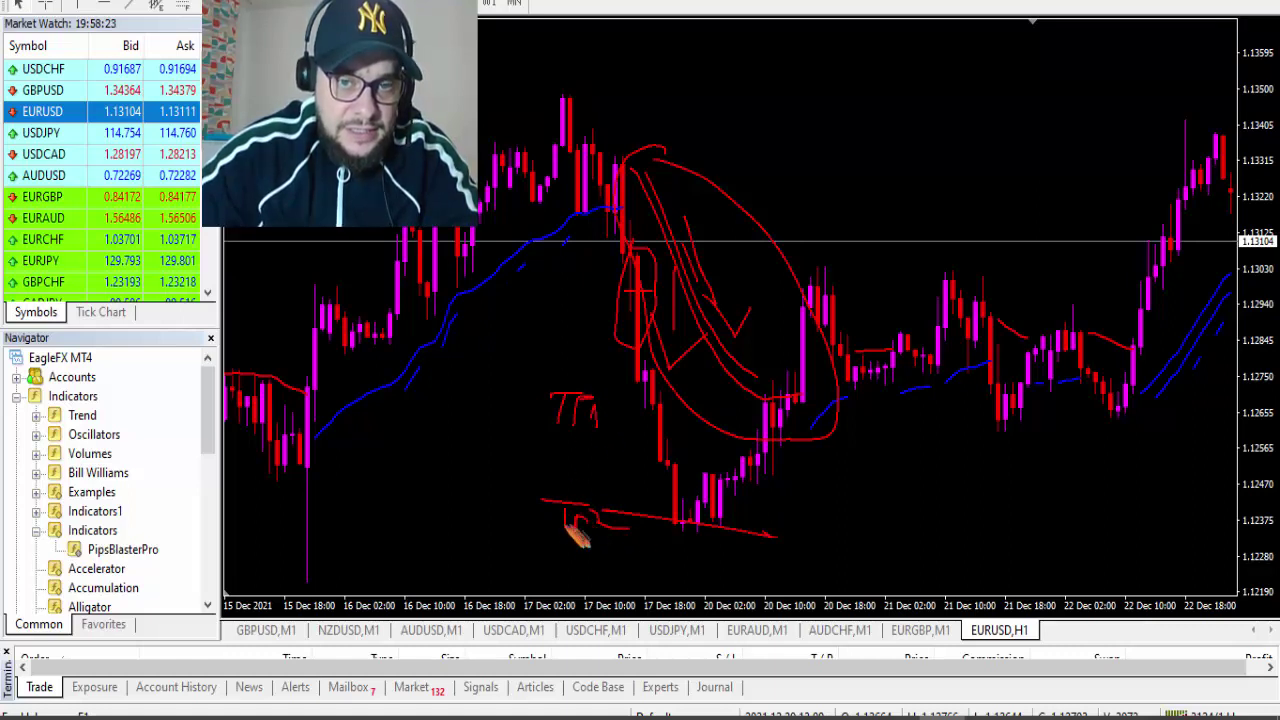
{"action": "mouse_move", "coordinate": [736, 588]}
{"action": "left_mouse_down"}
{"action": "mouse_move", "coordinate": [886, 588]}
{"action": "mouse_move", "coordinate": [877, 558]}
{"action": "mouse_move", "coordinate": [857, 589]}
{"action": "left_mouse_up"}
{"action": "mouse_move", "coordinate": [915, 558]}
{"action": "left_mouse_down"}
{"action": "mouse_move", "coordinate": [929, 578]}
{"action": "mouse_move", "coordinate": [910, 589]}
{"action": "left_mouse_up"}
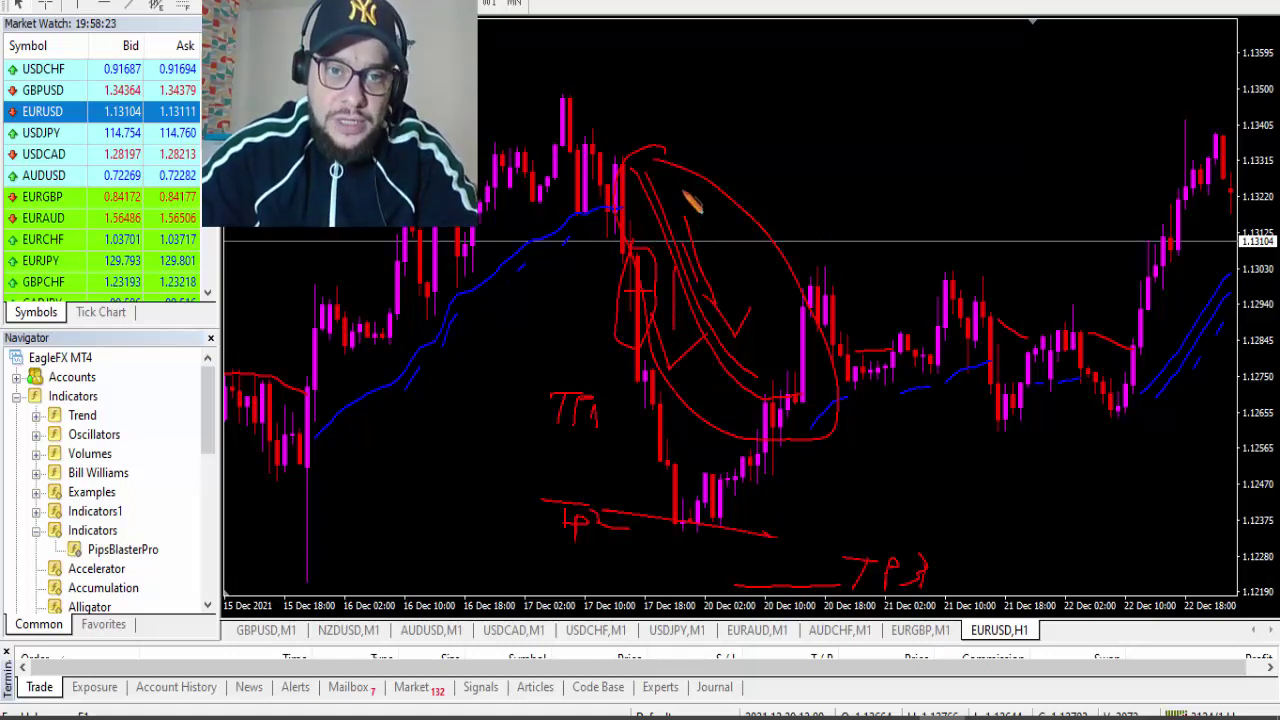
{"action": "key", "text": "Escape"}
Drag the chart back to the 6–13 Dec bars showing blue lines on the 8 Dec rally
{"action": "scroll", "coordinate": [571, 277], "scroll_direction": "up", "scroll_amount": 5}
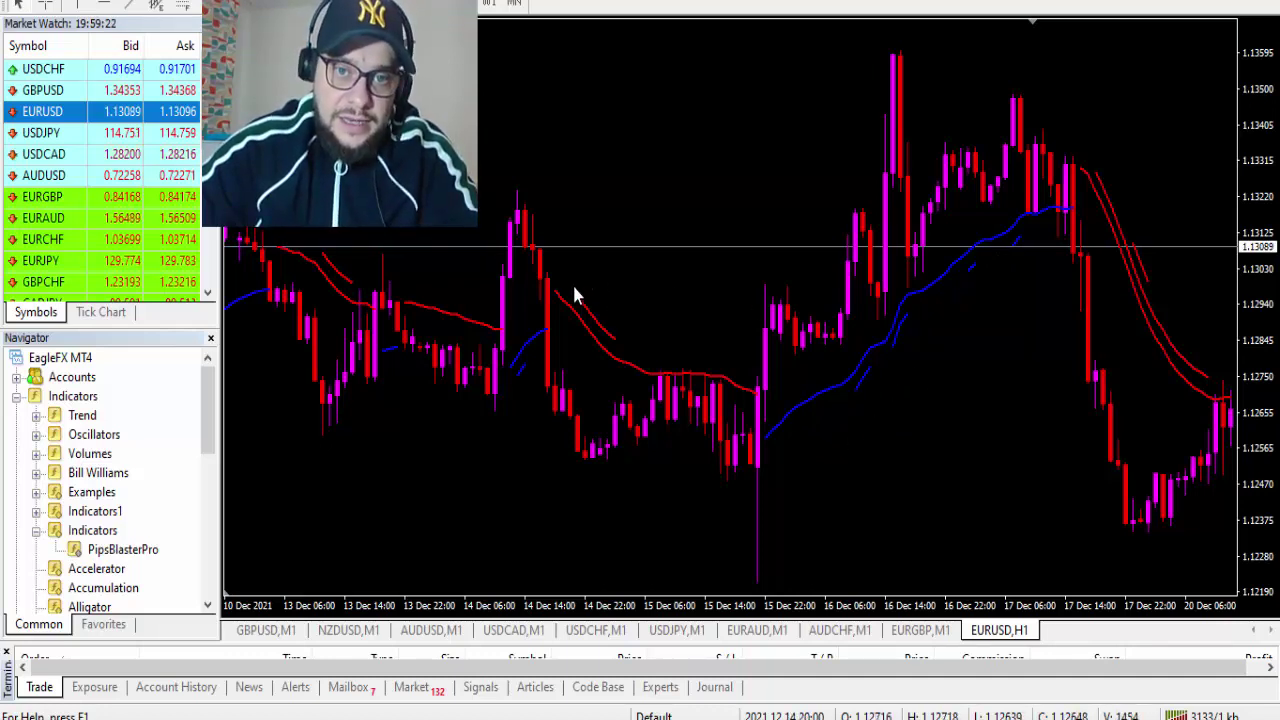
{"action": "left_click_drag", "start_coordinate": [575, 295], "coordinate": [953, 288]}
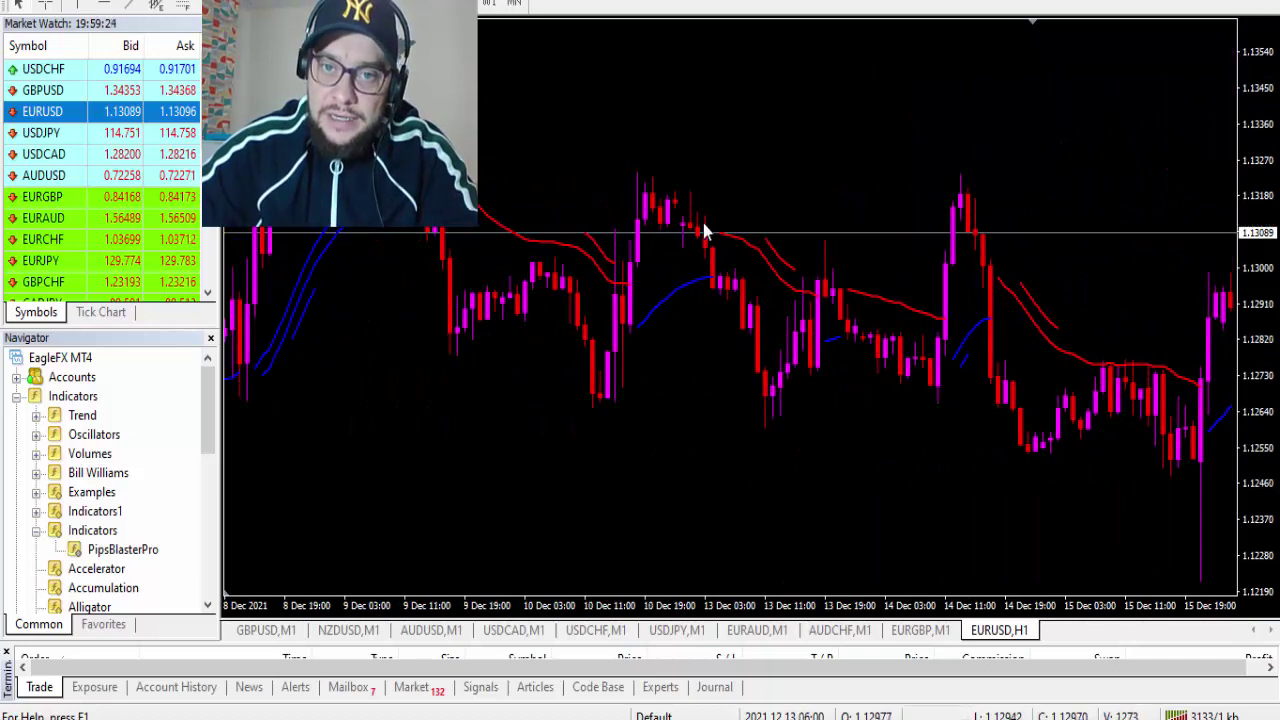
{"action": "left_click_drag", "start_coordinate": [686, 206], "coordinate": [943, 240]}
{"action": "left_click_drag", "start_coordinate": [760, 177], "coordinate": [772, 186]}
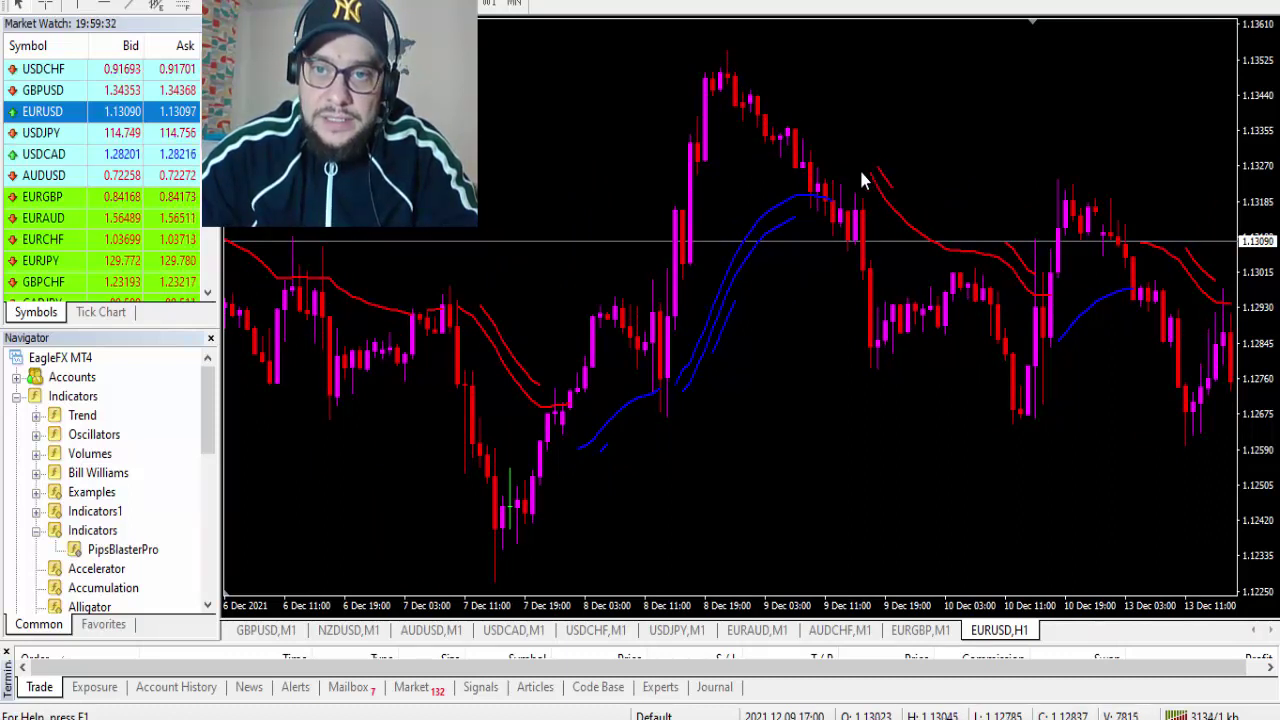
{"action": "left_click_drag", "start_coordinate": [865, 180], "coordinate": [810, 173]}
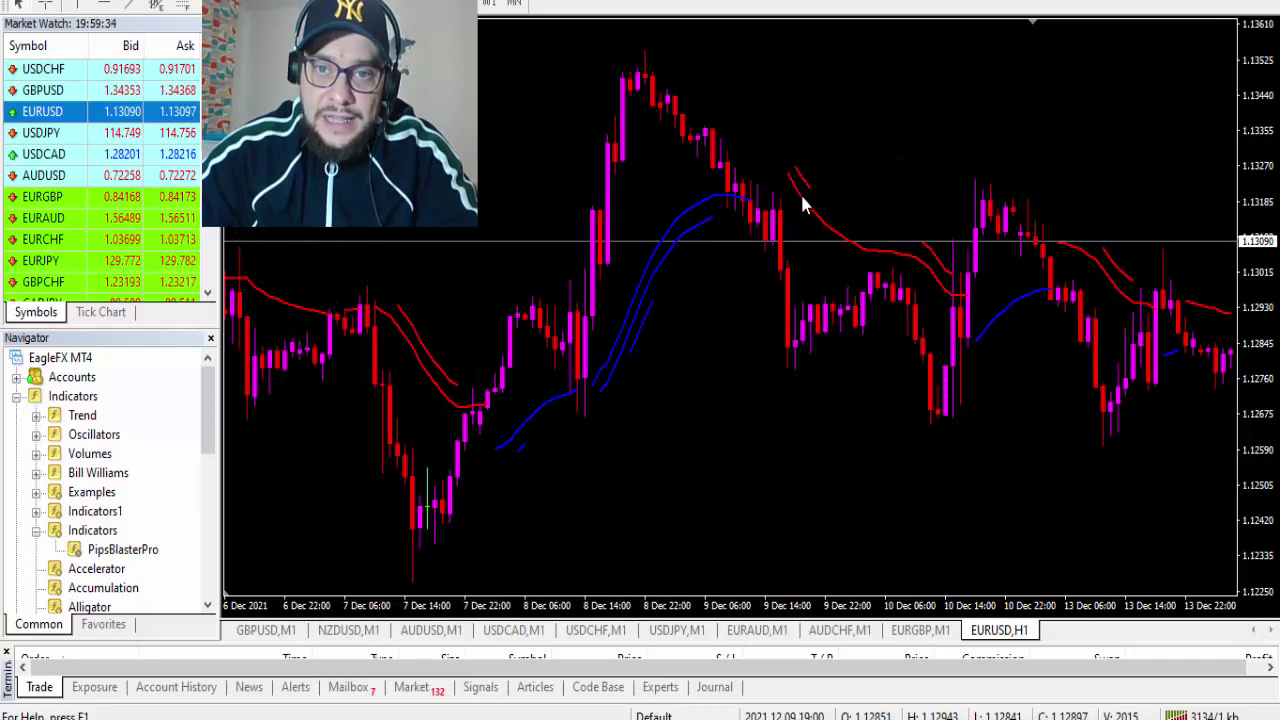
{"action": "mouse_move", "coordinate": [803, 190]}
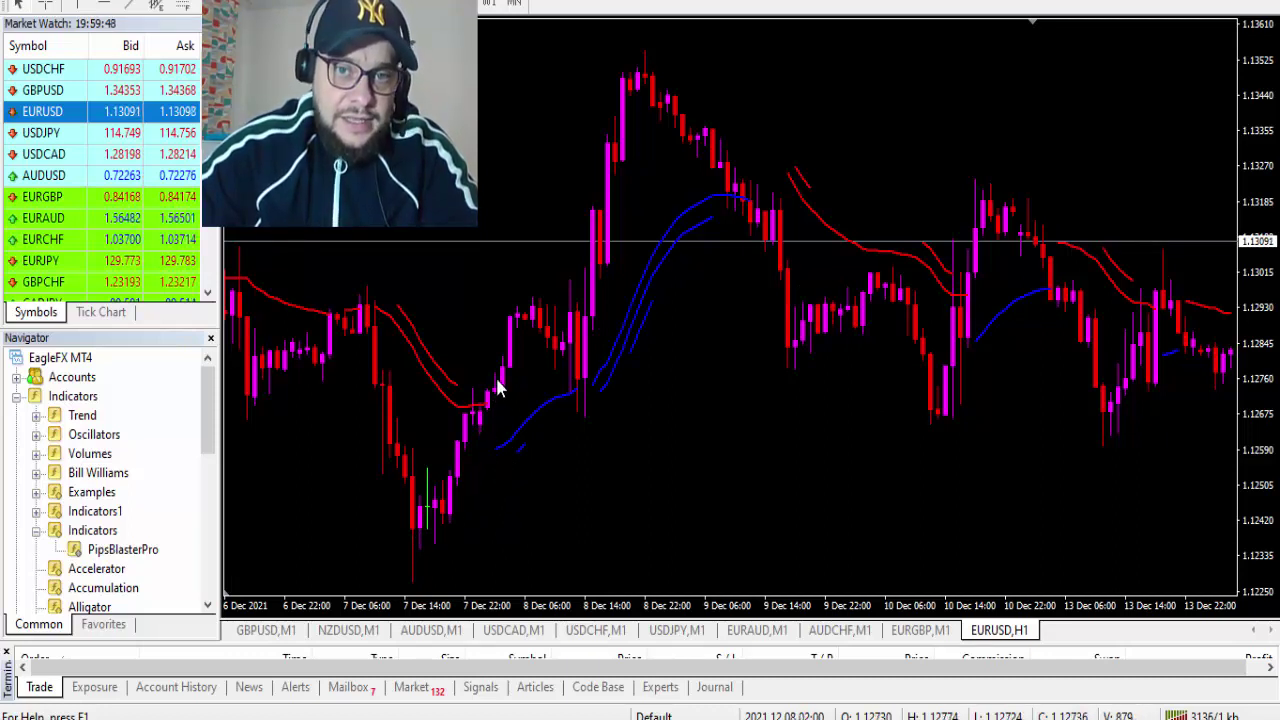
{"action": "mouse_move", "coordinate": [830, 714]}
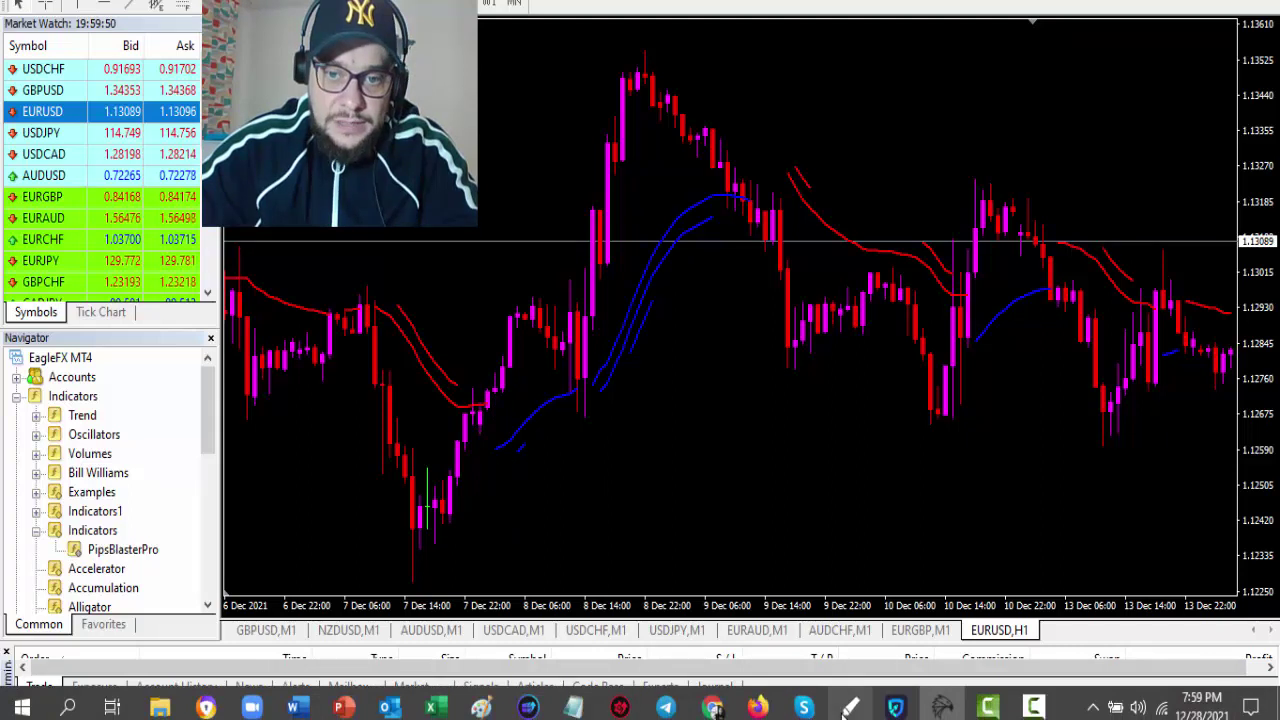
{"action": "left_click", "coordinate": [848, 708]}
{"action": "mouse_move", "coordinate": [490, 395]}
{"action": "left_mouse_down"}
{"action": "mouse_move", "coordinate": [500, 505]}
{"action": "mouse_move", "coordinate": [520, 425]}
{"action": "left_mouse_up"}
{"action": "mouse_move", "coordinate": [522, 365]}
{"action": "left_mouse_down"}
{"action": "mouse_move", "coordinate": [518, 328]}
{"action": "mouse_move", "coordinate": [476, 343]}
{"action": "mouse_move", "coordinate": [539, 351]}
{"action": "mouse_move", "coordinate": [534, 373]}
{"action": "mouse_move", "coordinate": [580, 248]}
{"action": "mouse_move", "coordinate": [571, 231]}
{"action": "mouse_move", "coordinate": [603, 215]}
{"action": "mouse_move", "coordinate": [576, 179]}
{"action": "mouse_move", "coordinate": [652, 174]}
{"action": "left_mouse_up"}
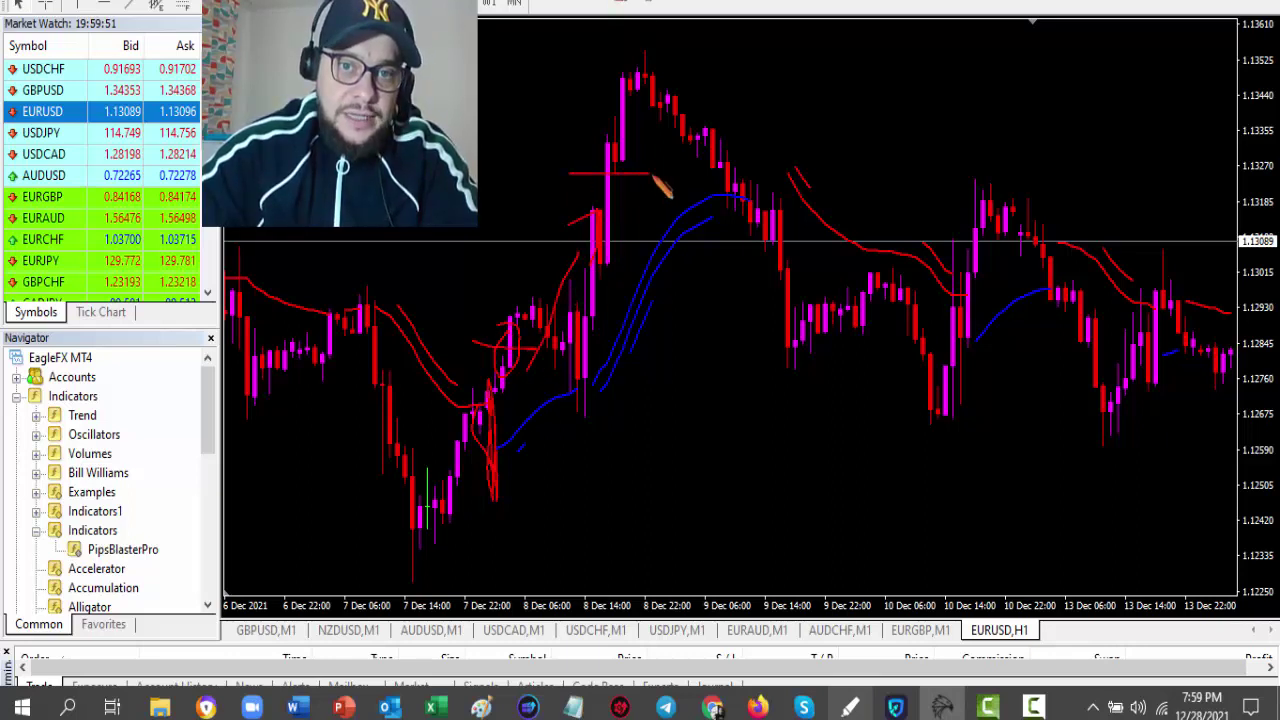
{"action": "mouse_move", "coordinate": [562, 126]}
{"action": "left_mouse_down"}
{"action": "mouse_move", "coordinate": [505, 112]}
{"action": "mouse_move", "coordinate": [518, 132]}
{"action": "left_mouse_up"}
{"action": "left_click_drag", "start_coordinate": [605, 75], "coordinate": [660, 75]}
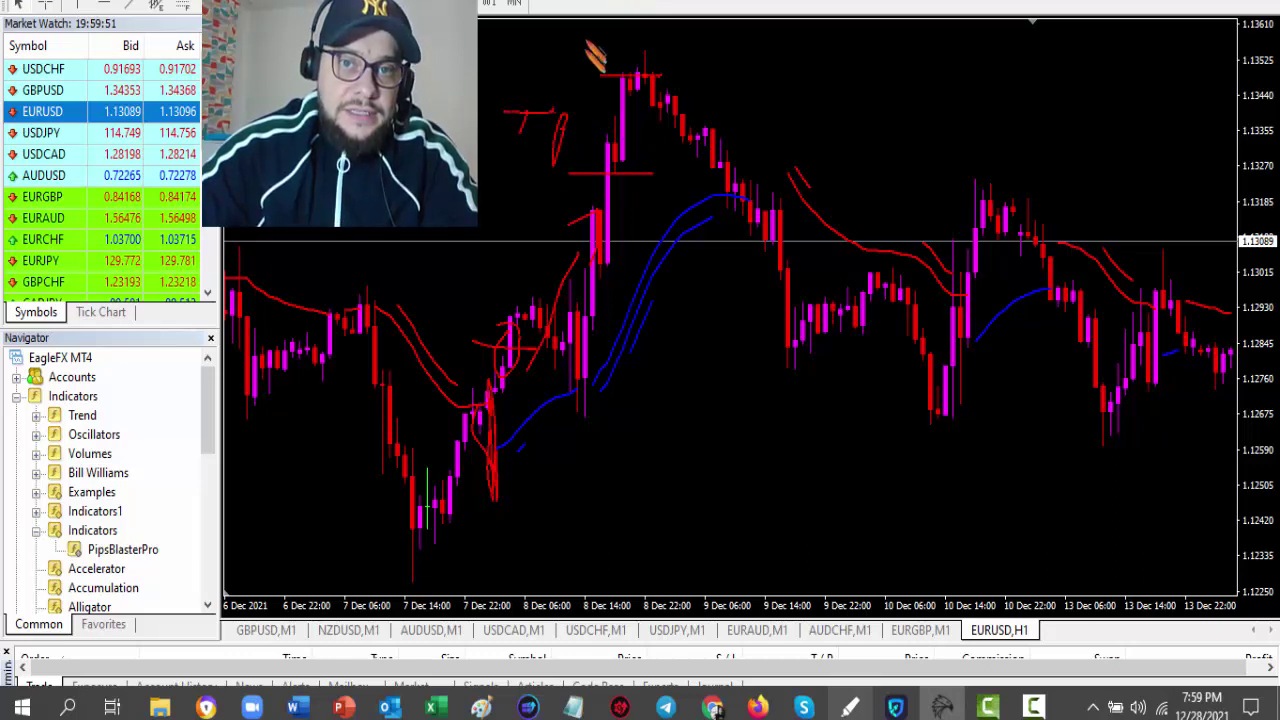
{"action": "mouse_move", "coordinate": [584, 62]}
{"action": "left_mouse_down"}
{"action": "mouse_move", "coordinate": [592, 40]}
{"action": "mouse_move", "coordinate": [593, 52]}
{"action": "left_mouse_up"}
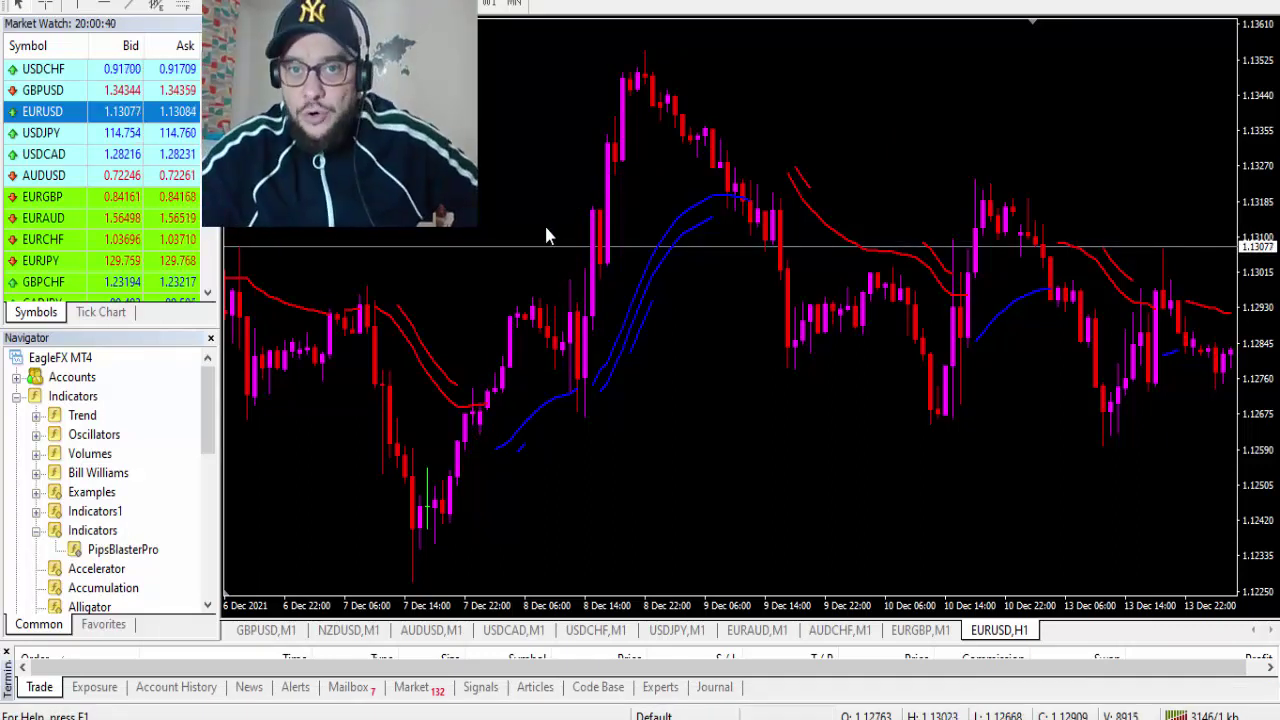
Bring up the Crypto Droid Pro review page and find the 'Download Pip Blaster Pro Indicator Here' link
{"action": "scroll", "coordinate": [749, 108], "scroll_direction": "down", "scroll_amount": 3}
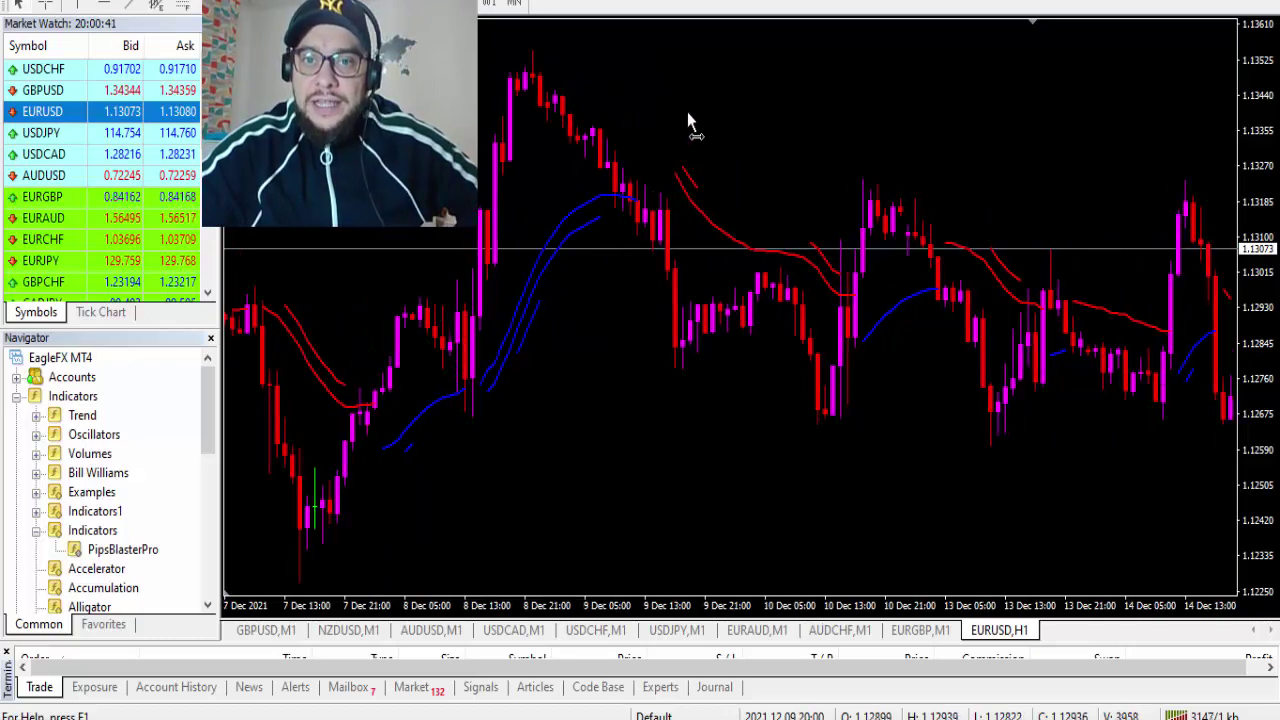
{"action": "mouse_move", "coordinate": [228, 716]}
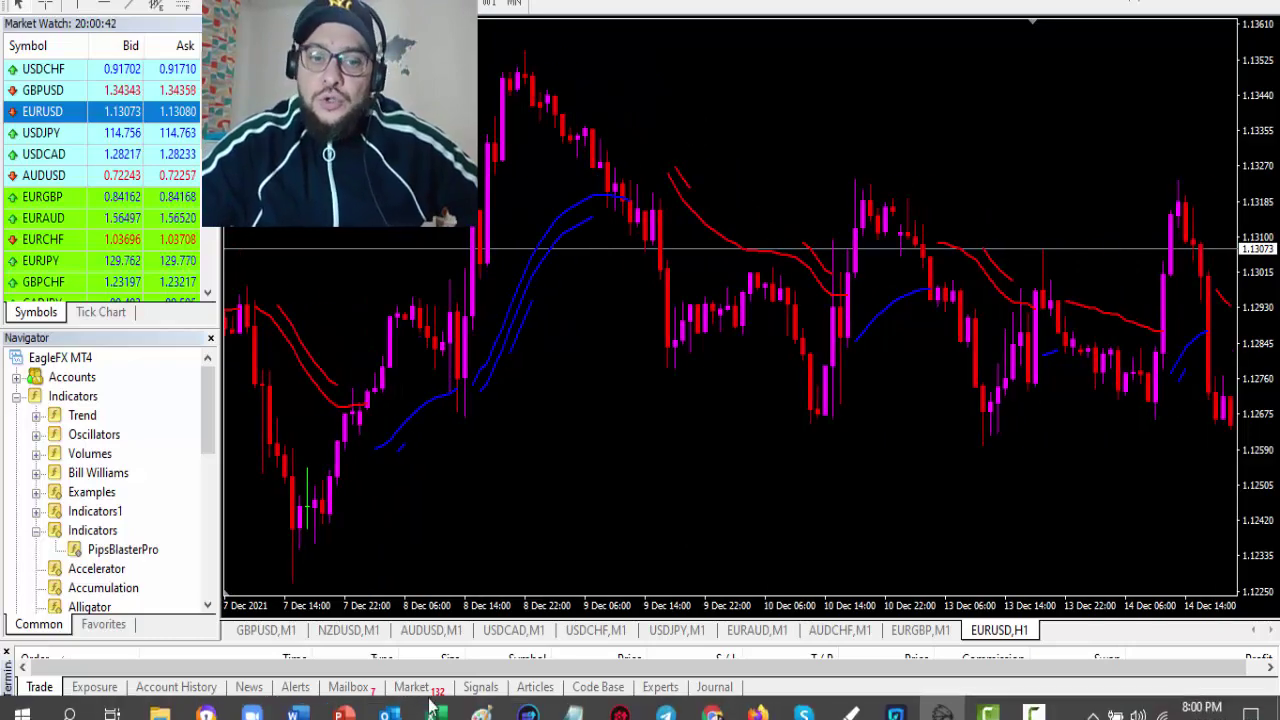
{"action": "left_click", "coordinate": [206, 709]}
{"action": "scroll", "coordinate": [494, 397], "scroll_direction": "up", "scroll_amount": 10}
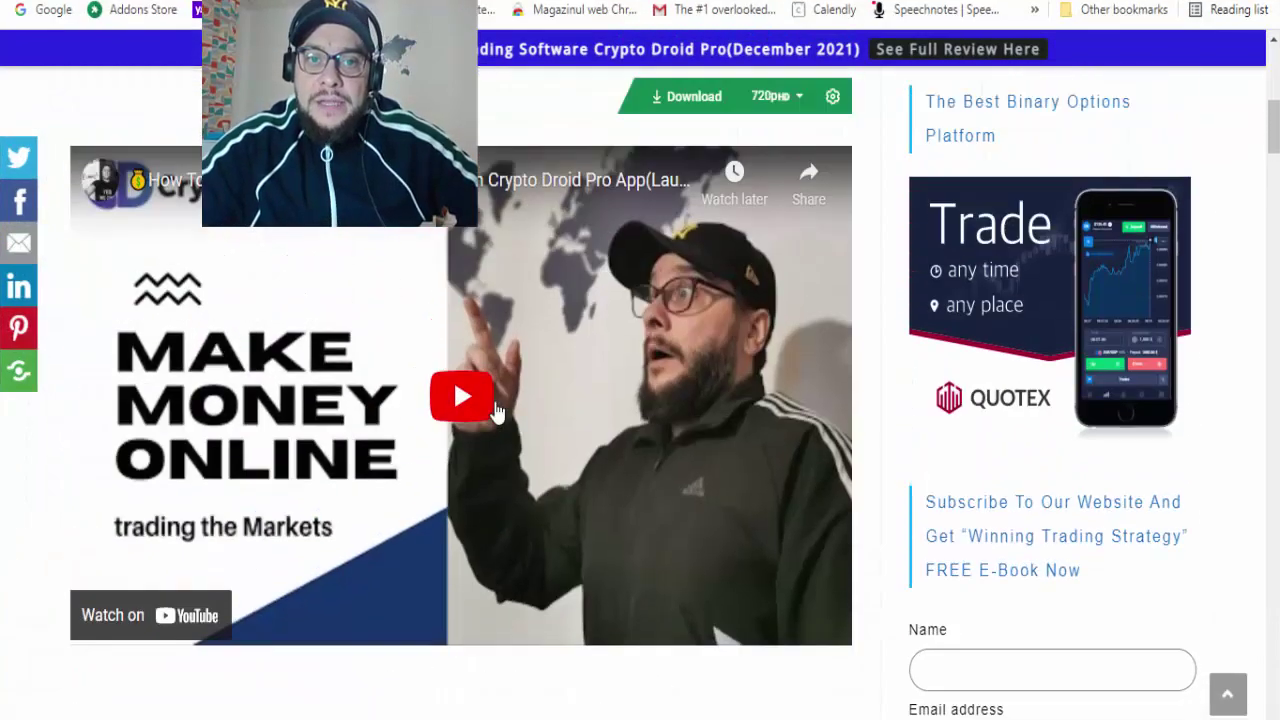
{"action": "scroll", "coordinate": [479, 405], "scroll_direction": "up", "scroll_amount": 2}
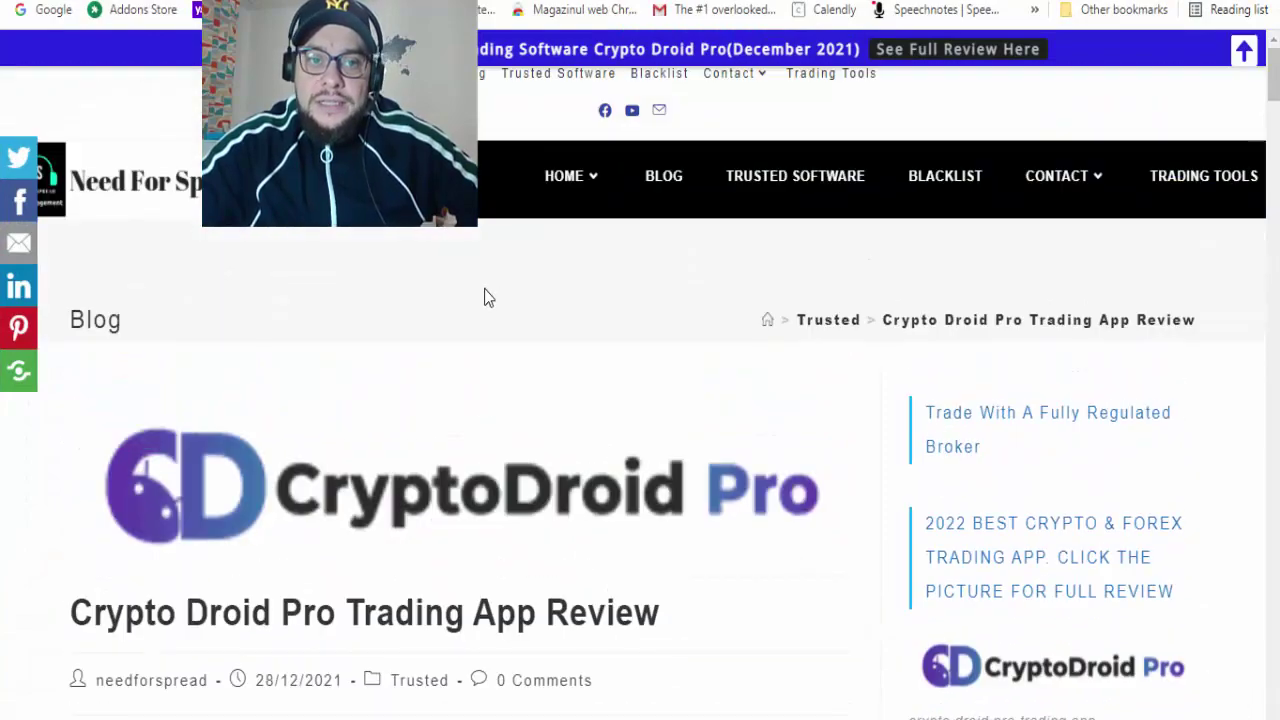
{"action": "scroll", "coordinate": [484, 297], "scroll_direction": "down", "scroll_amount": 15}
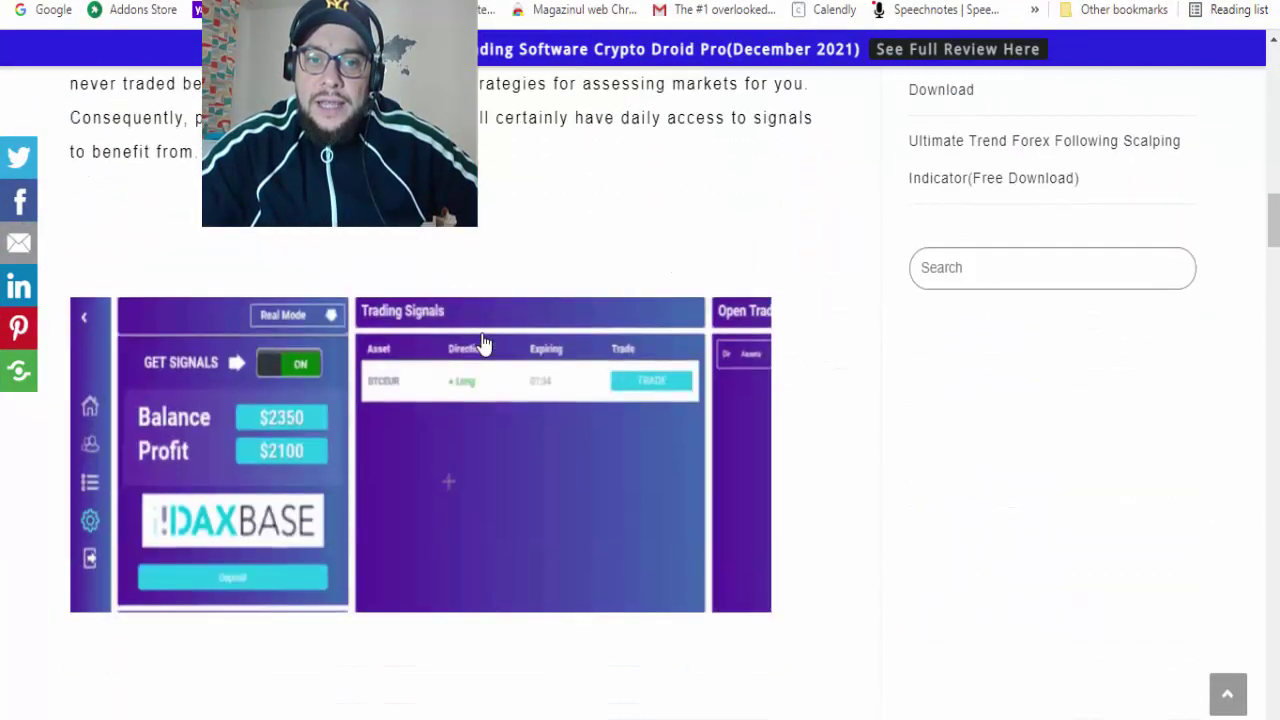
{"action": "scroll", "coordinate": [484, 343], "scroll_direction": "down", "scroll_amount": 20}
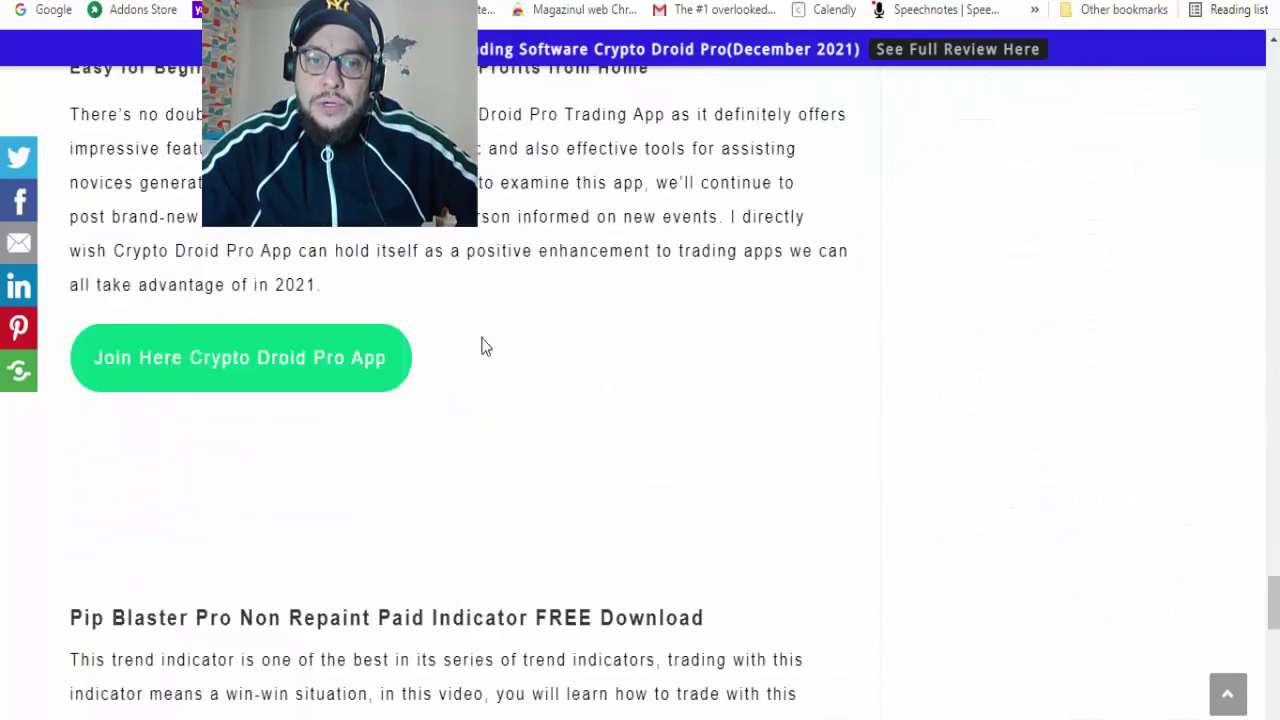
{"action": "scroll", "coordinate": [484, 346], "scroll_direction": "down", "scroll_amount": 10}
{"action": "scroll", "coordinate": [484, 346], "scroll_direction": "up", "scroll_amount": 6}
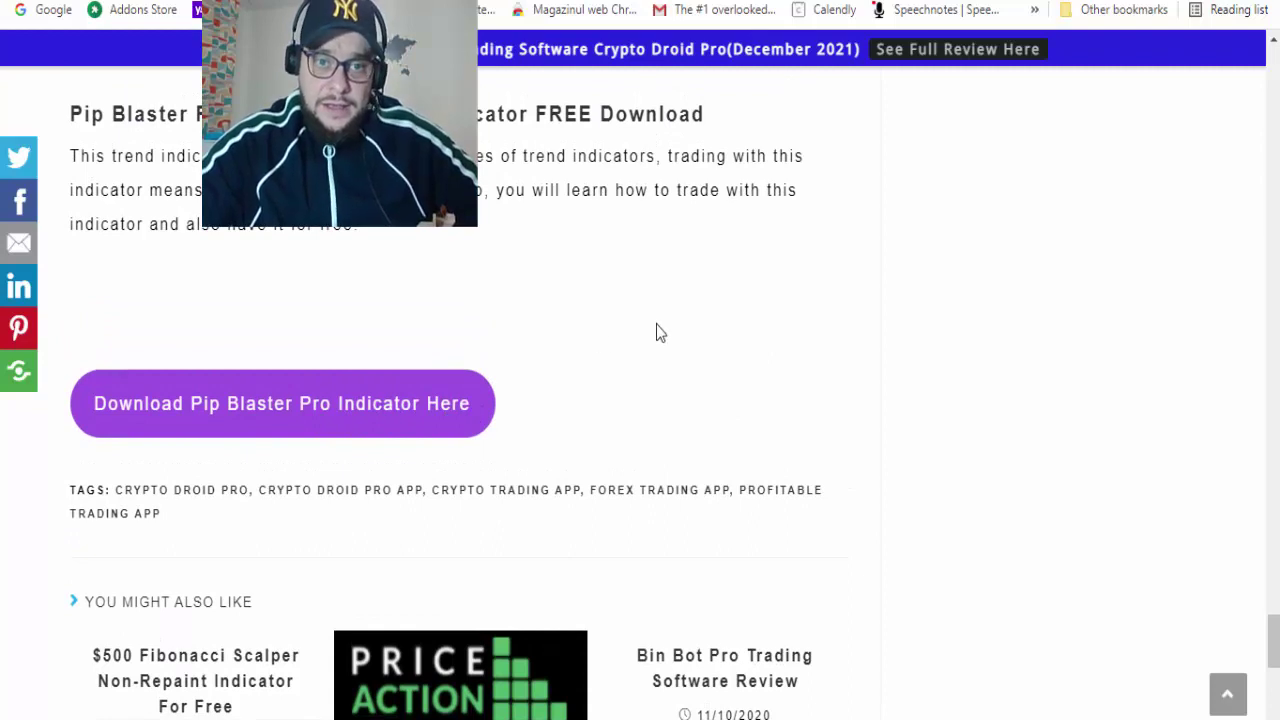
Download the Pip Blaster Pro indicator zip, dismiss the download notice, and return to the article top
{"action": "left_click", "coordinate": [342, 418]}
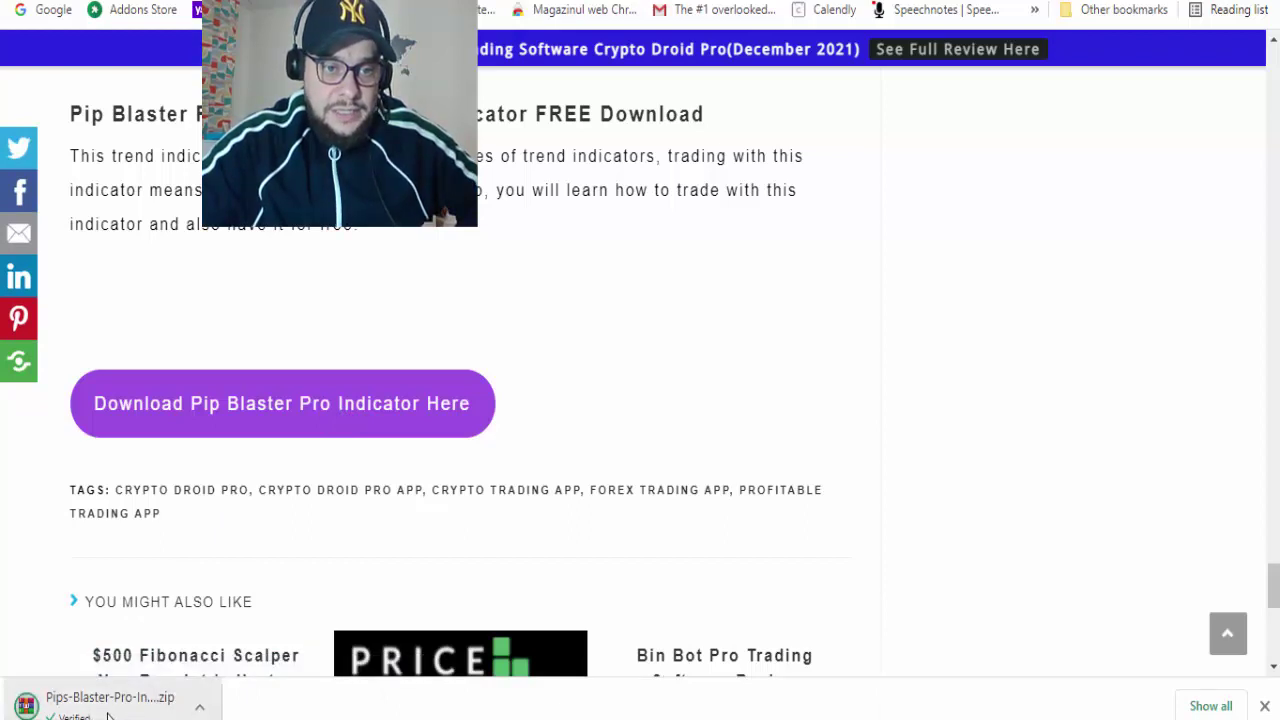
{"action": "left_click", "coordinate": [1264, 706]}
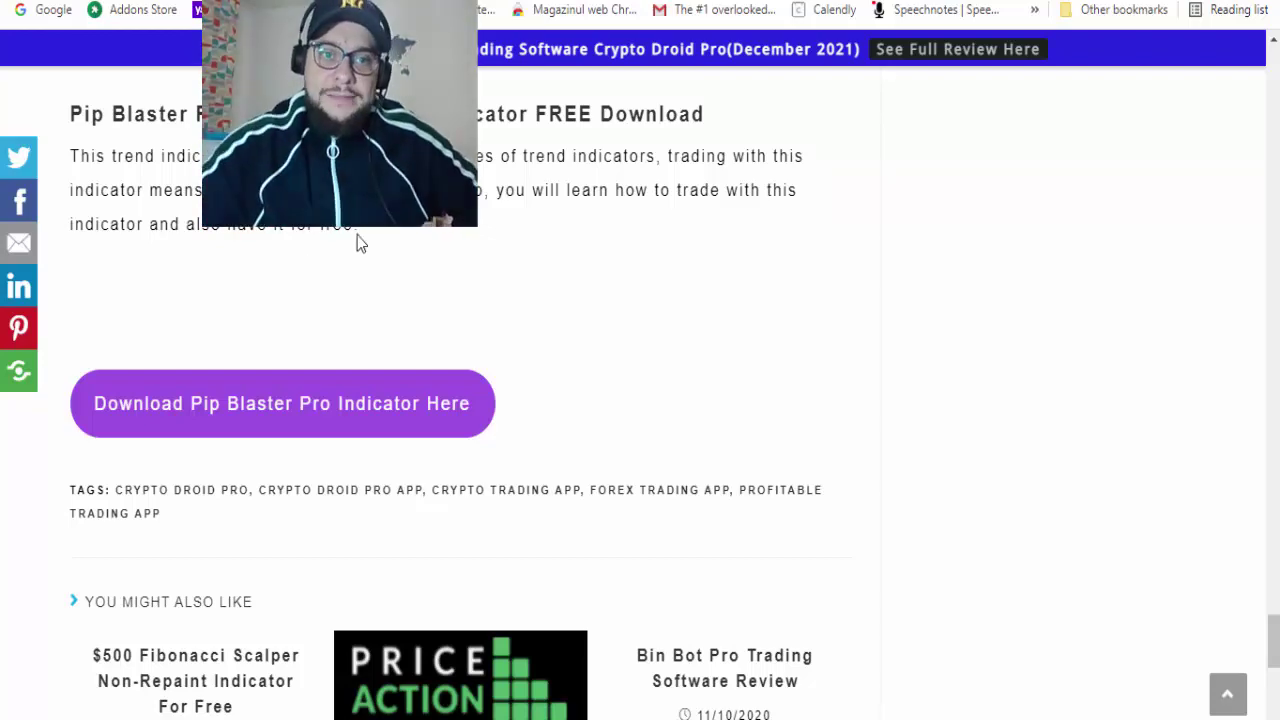
{"action": "scroll", "coordinate": [668, 260], "scroll_direction": "up", "scroll_amount": 5}
{"action": "scroll", "coordinate": [670, 262], "scroll_direction": "up", "scroll_amount": 2}
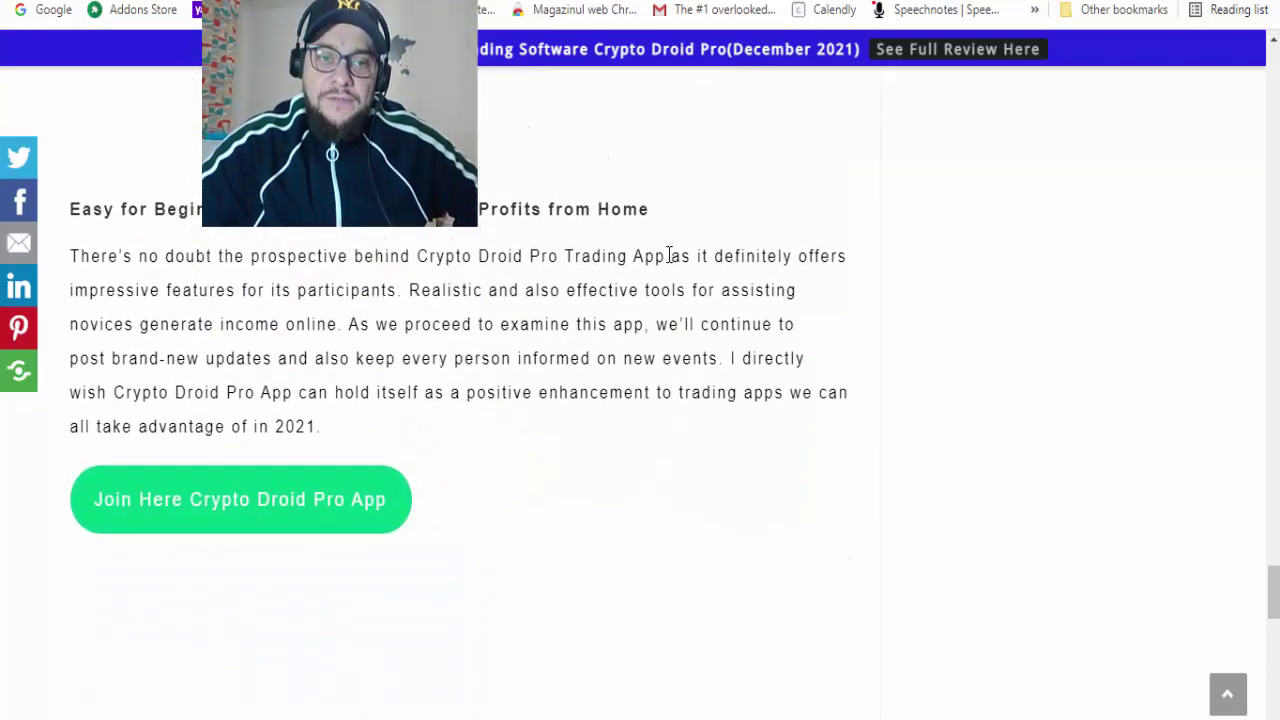
{"action": "scroll", "coordinate": [650, 270], "scroll_direction": "up", "scroll_amount": 15}
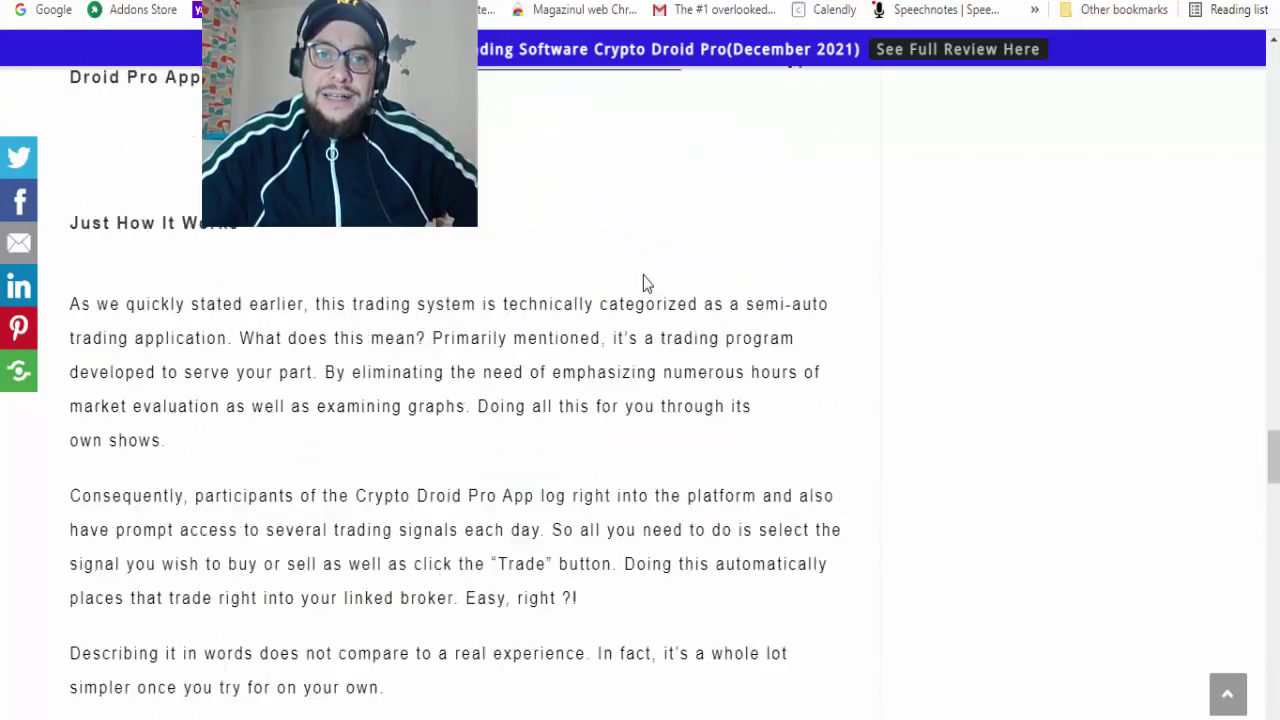
{"action": "scroll", "coordinate": [645, 285], "scroll_direction": "up", "scroll_amount": 5}
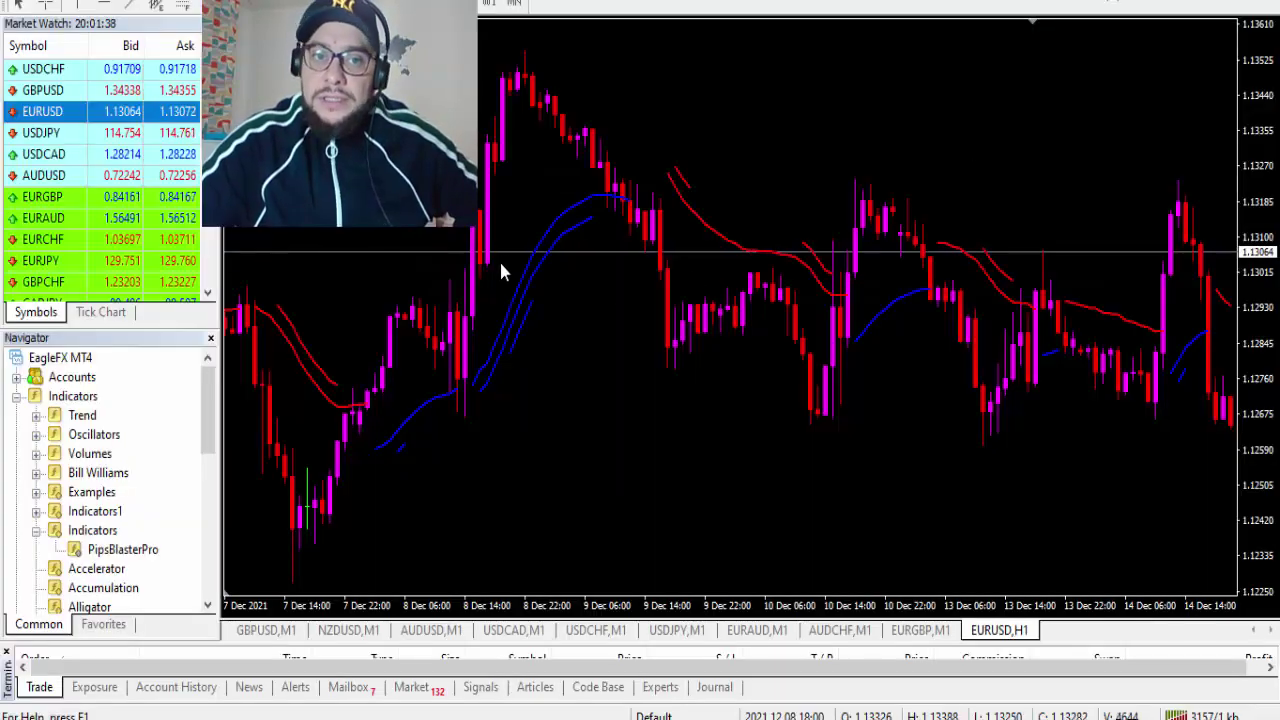
Scroll the EURUSD H1 chart back through December to 12–19 Nov, showing the red 15–17 Nov downtrend lines
{"action": "left_click_drag", "start_coordinate": [606, 251], "coordinate": [908, 180]}
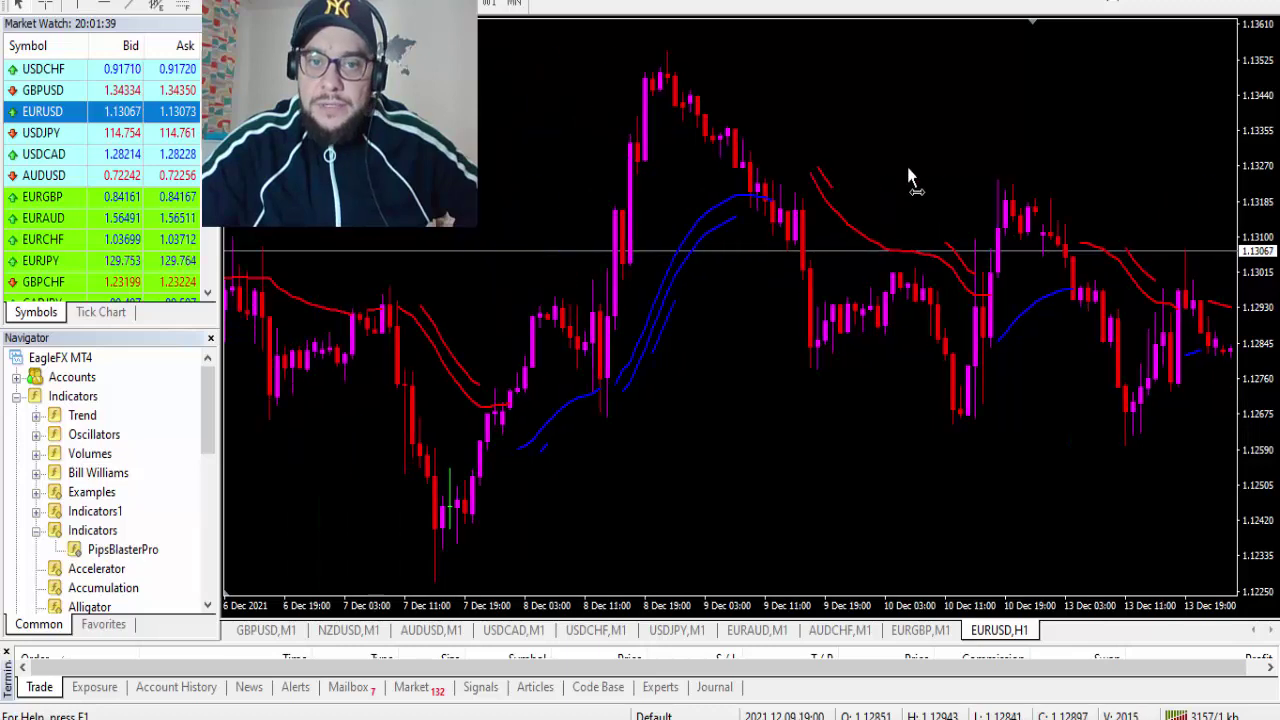
{"action": "left_click_drag", "start_coordinate": [426, 265], "coordinate": [821, 270]}
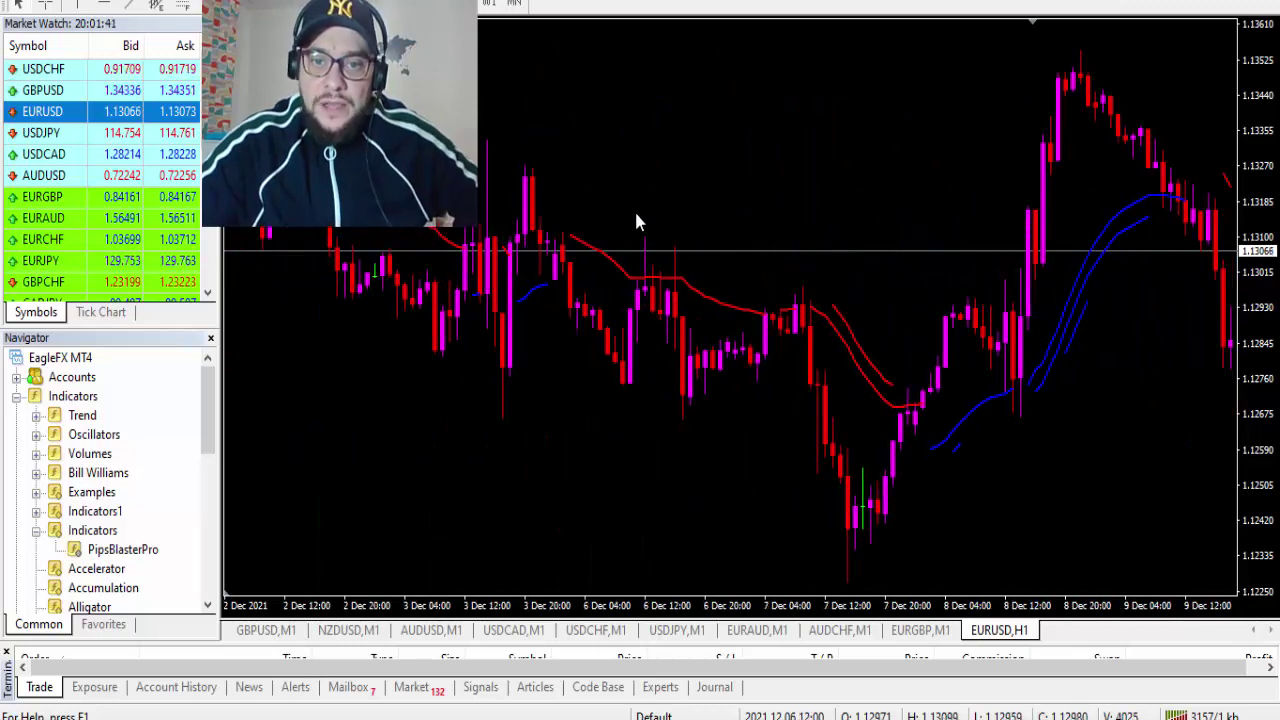
{"action": "left_click_drag", "start_coordinate": [584, 199], "coordinate": [855, 193]}
{"action": "left_click_drag", "start_coordinate": [509, 194], "coordinate": [737, 206]}
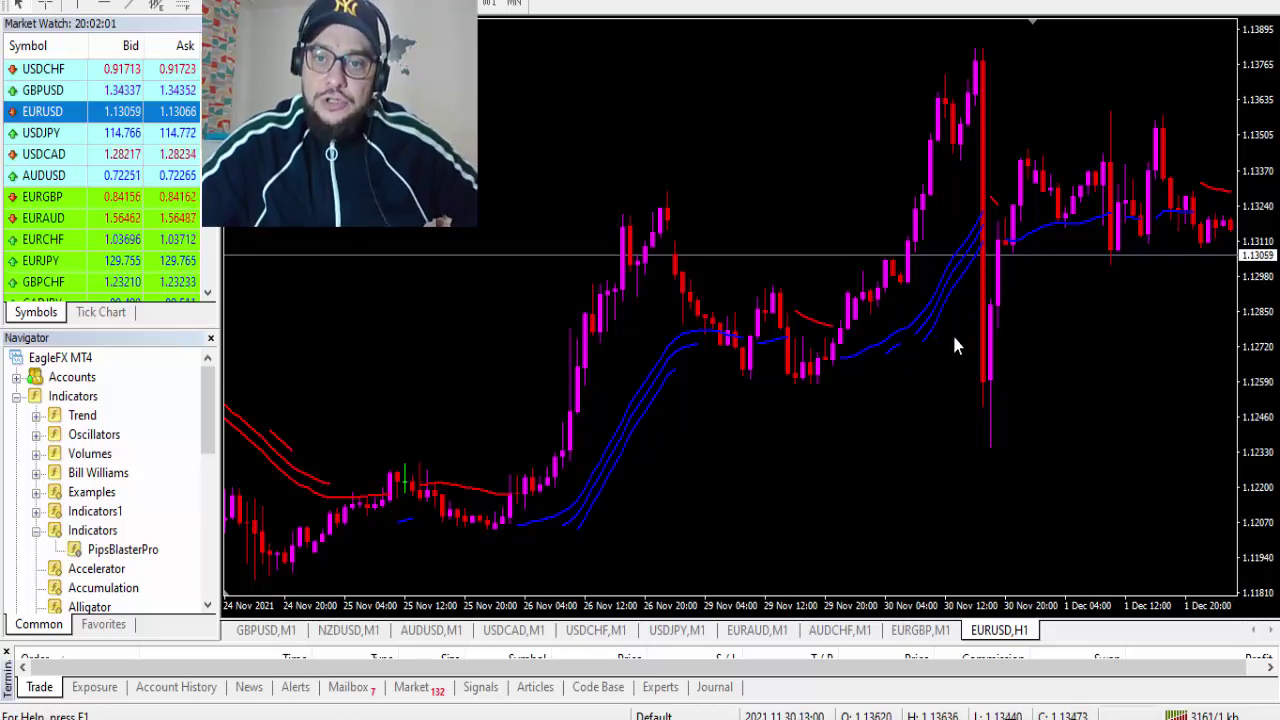
{"action": "scroll", "coordinate": [903, 277], "scroll_direction": "up", "scroll_amount": 5}
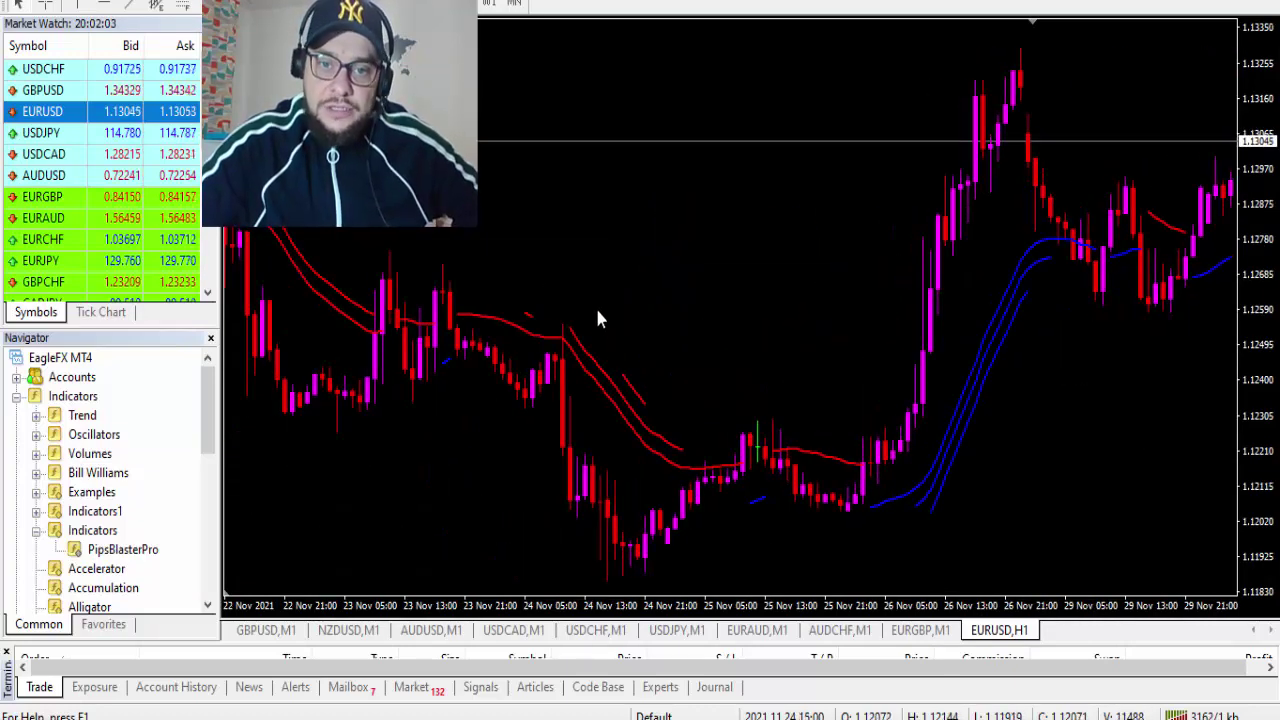
{"action": "left_click_drag", "start_coordinate": [595, 305], "coordinate": [823, 266]}
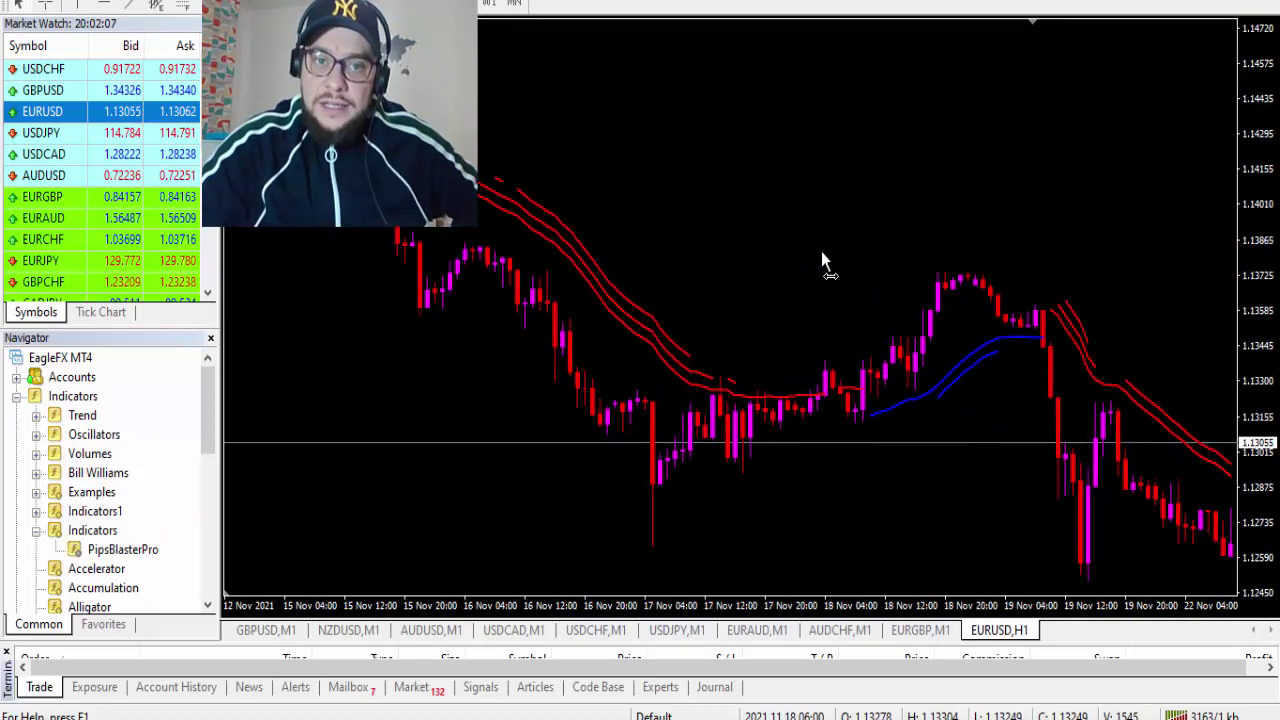
{"action": "left_click_drag", "start_coordinate": [586, 131], "coordinate": [565, 65]}
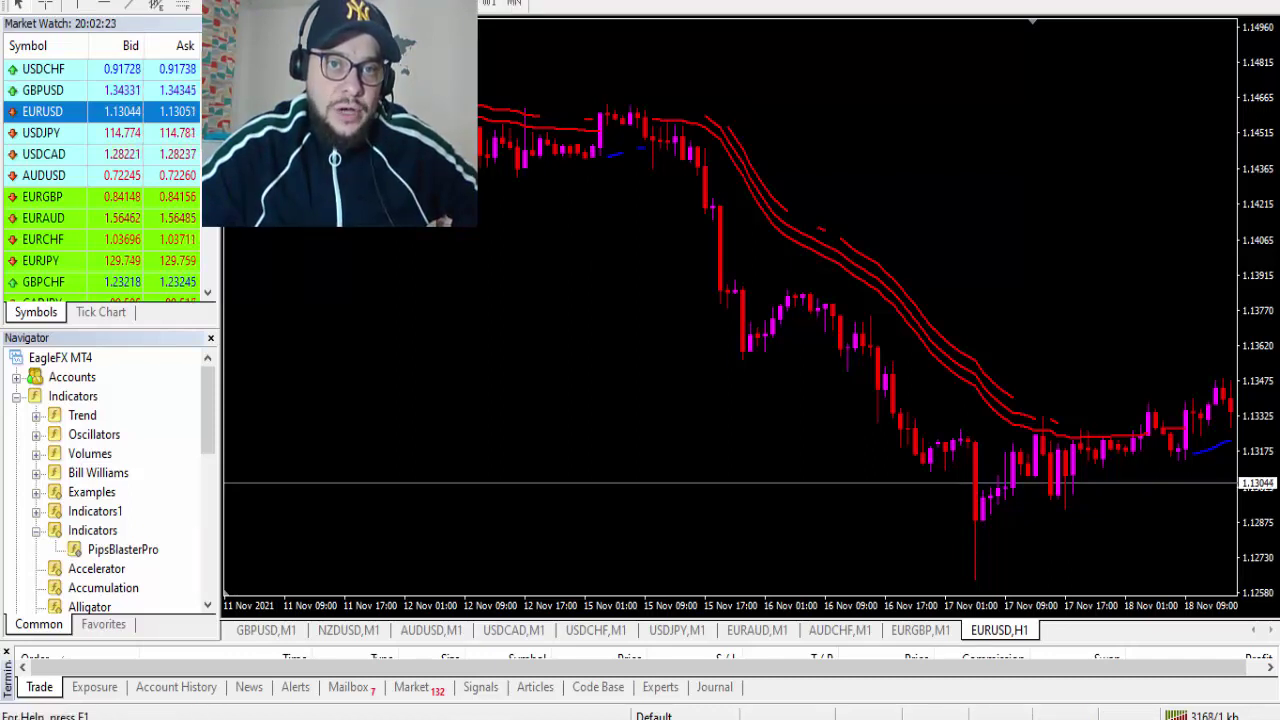
{"action": "left_click_drag", "start_coordinate": [551, 164], "coordinate": [487, 172]}
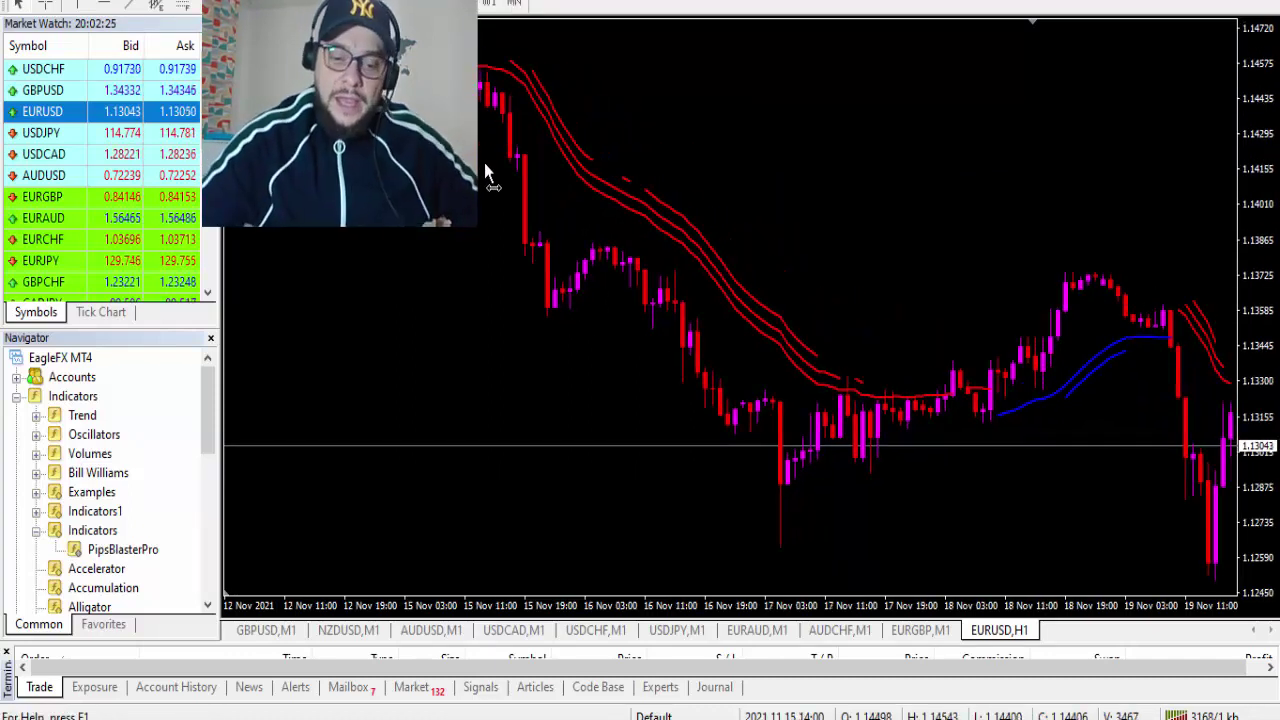